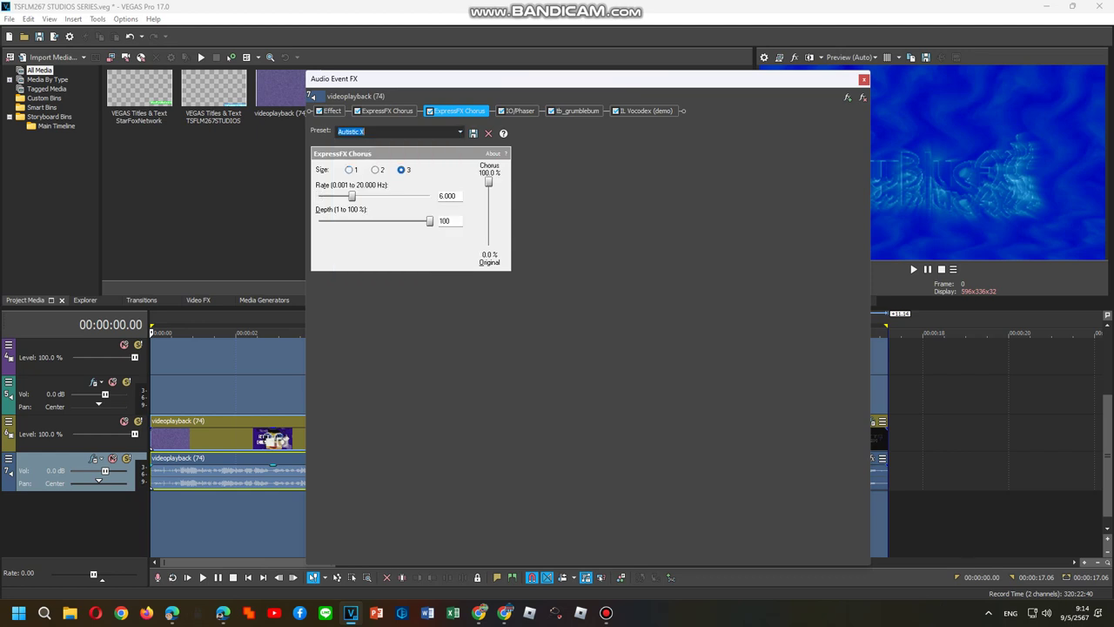
# Apply the Sawtooth preset to the IO/Phaser in the first clip's audio effect chain.
pyautogui.click(521, 111)
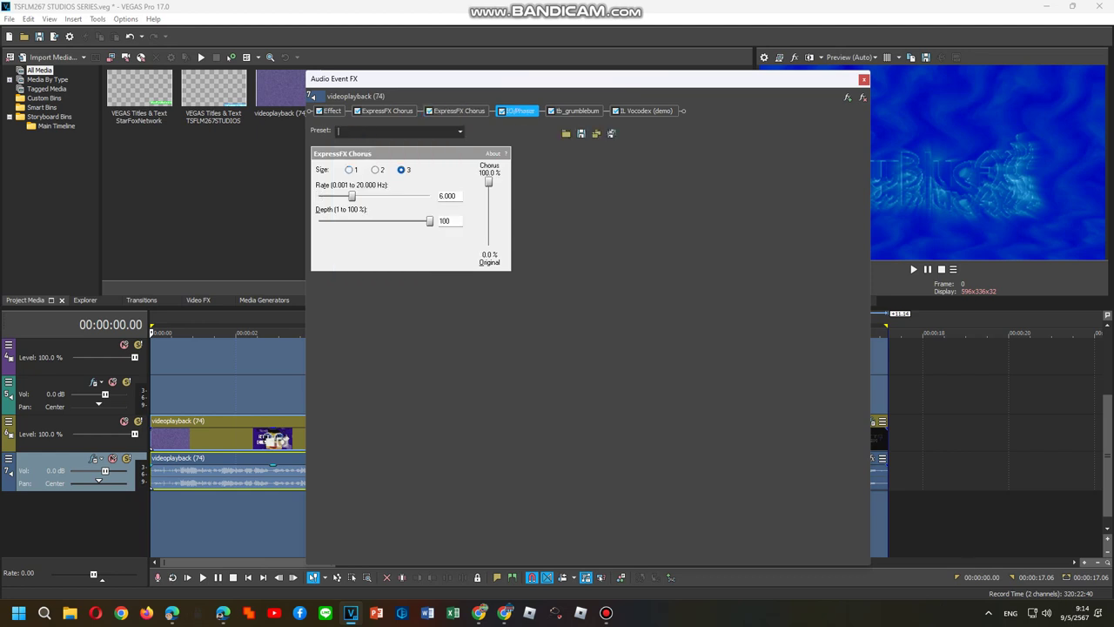
pyautogui.click(631, 132)
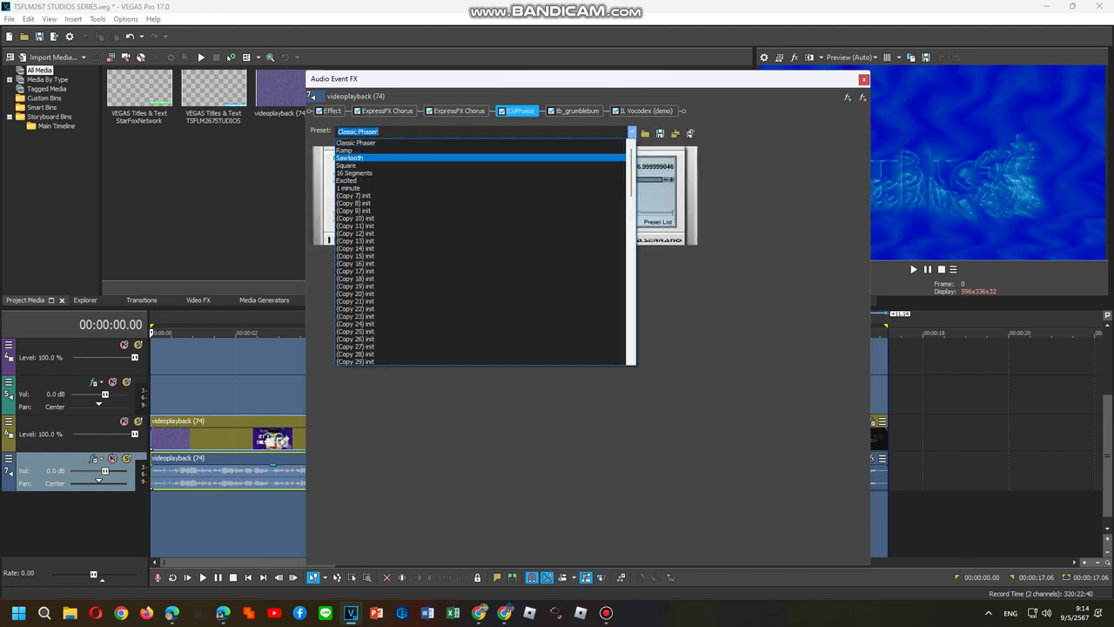
pyautogui.click(349, 158)
# Load the Clearer preset in IL Vocodex and set its carrier tone to Organ.
pyautogui.click(577, 111)
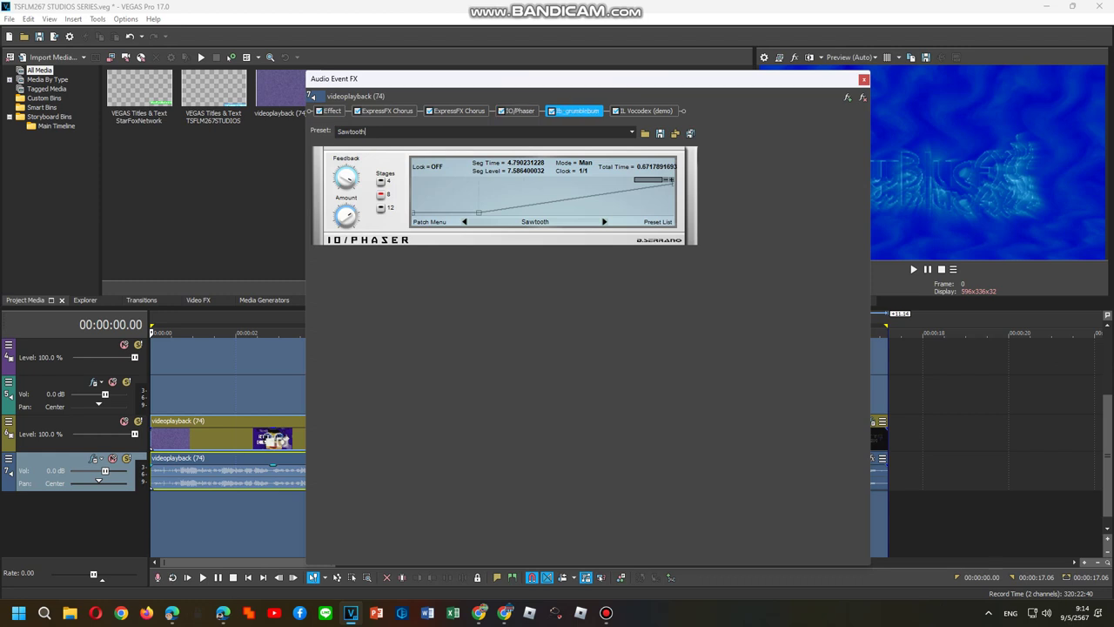
pyautogui.click(645, 110)
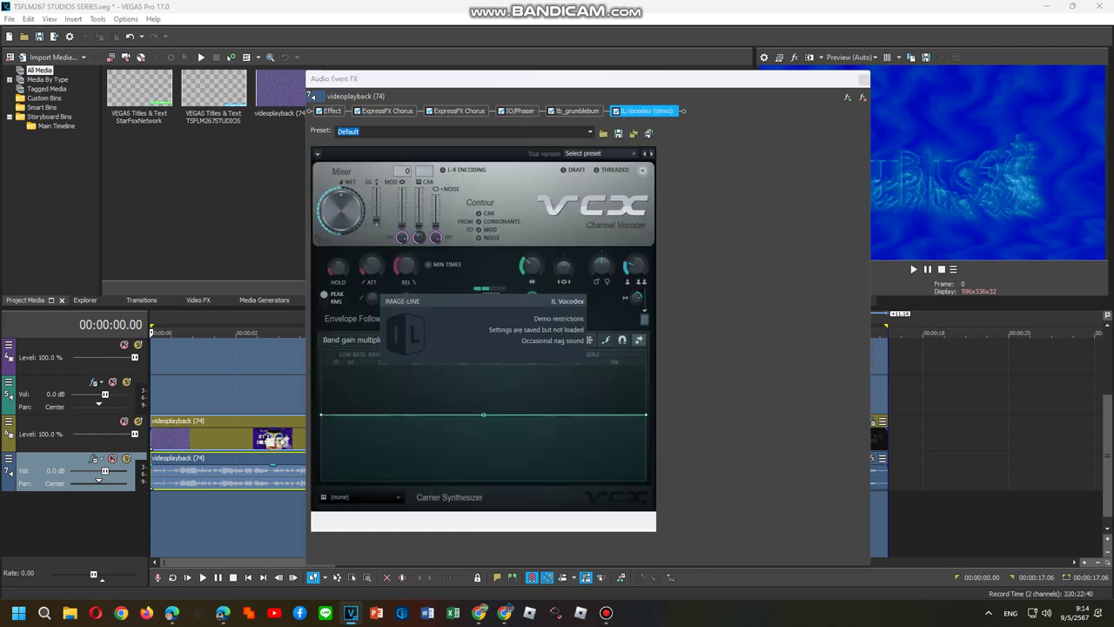
pyautogui.click(600, 153)
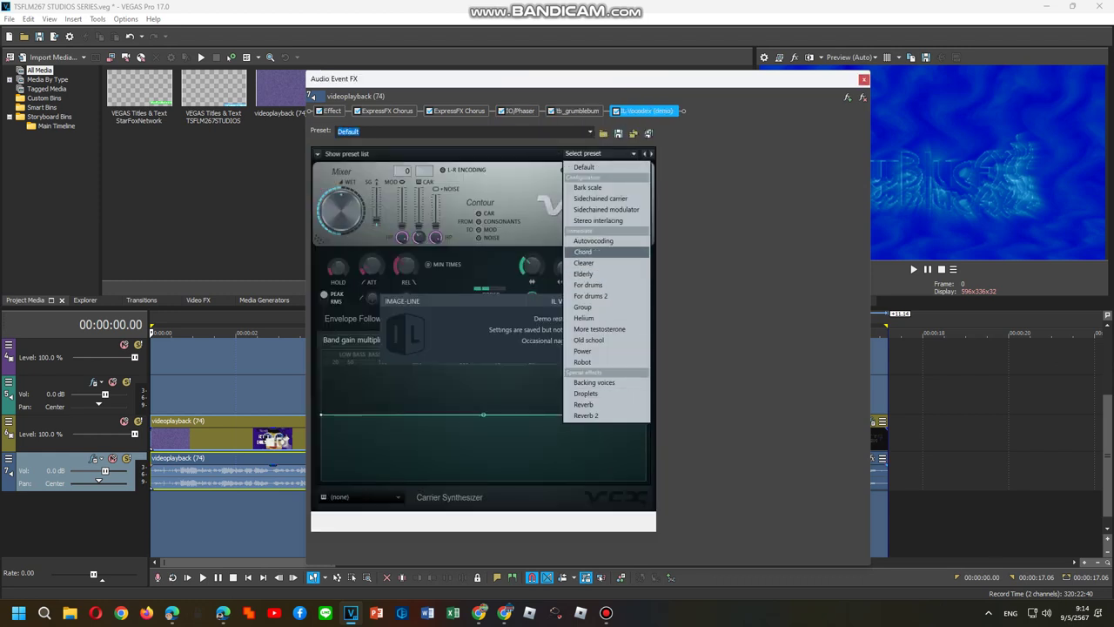
pyautogui.click(585, 262)
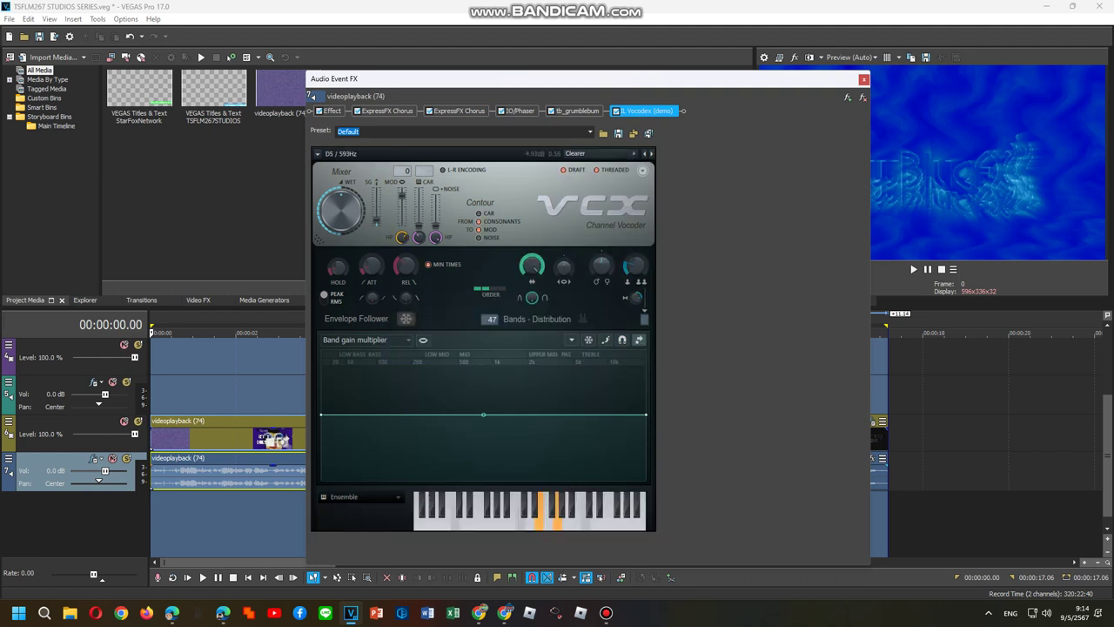
pyautogui.click(357, 496)
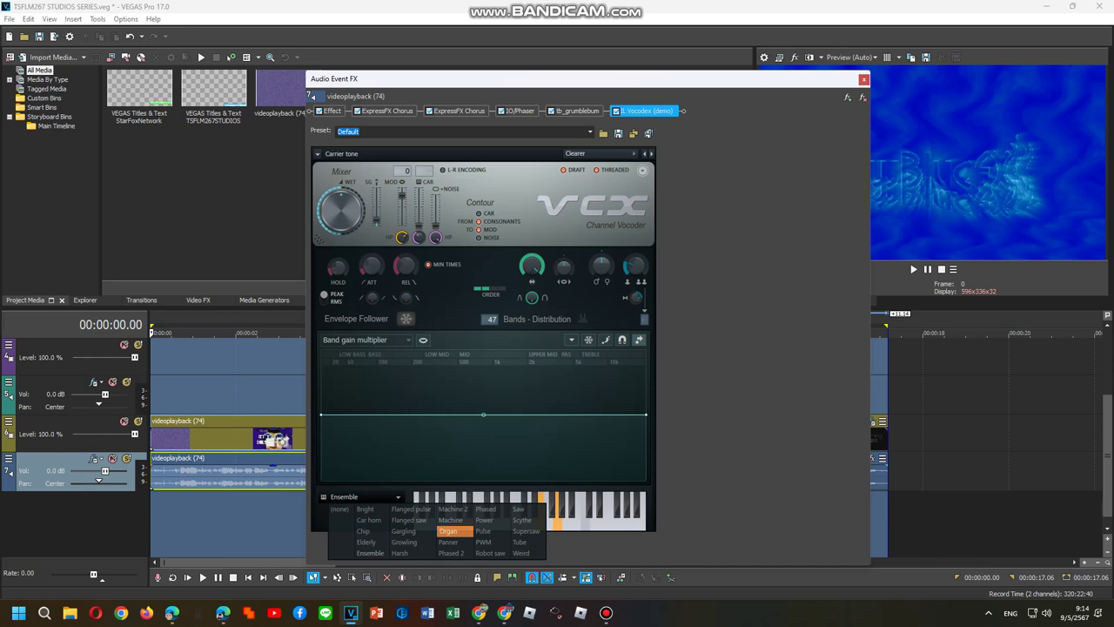
pyautogui.click(447, 530)
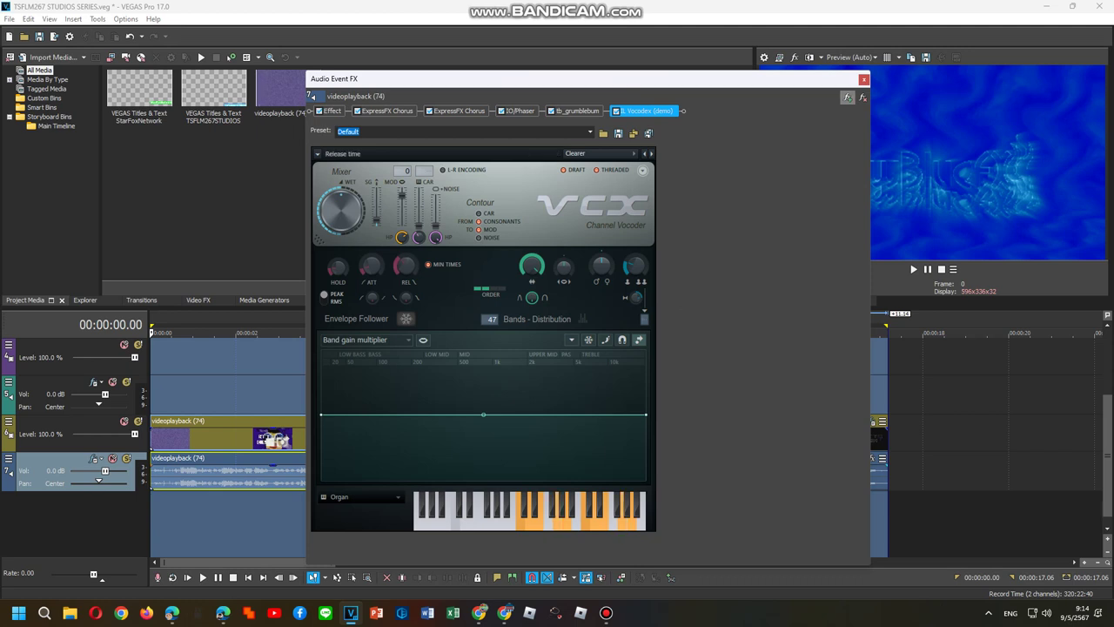
# Save the audio effect chain as an FX package named "Transportationup V0" and close the effects window.
pyautogui.click(848, 97)
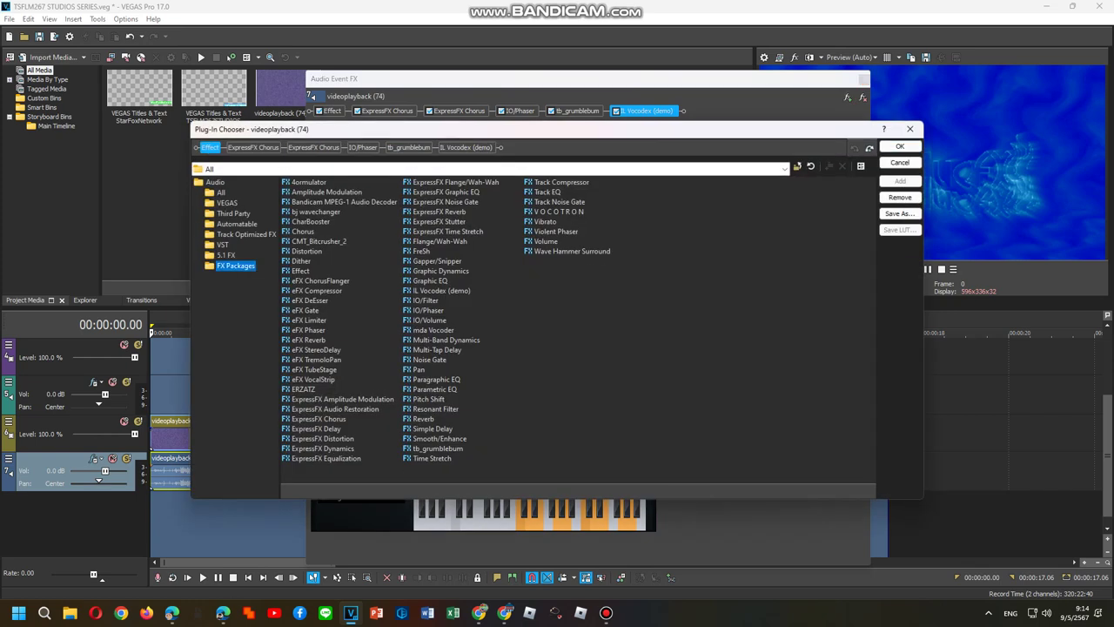
pyautogui.click(900, 214)
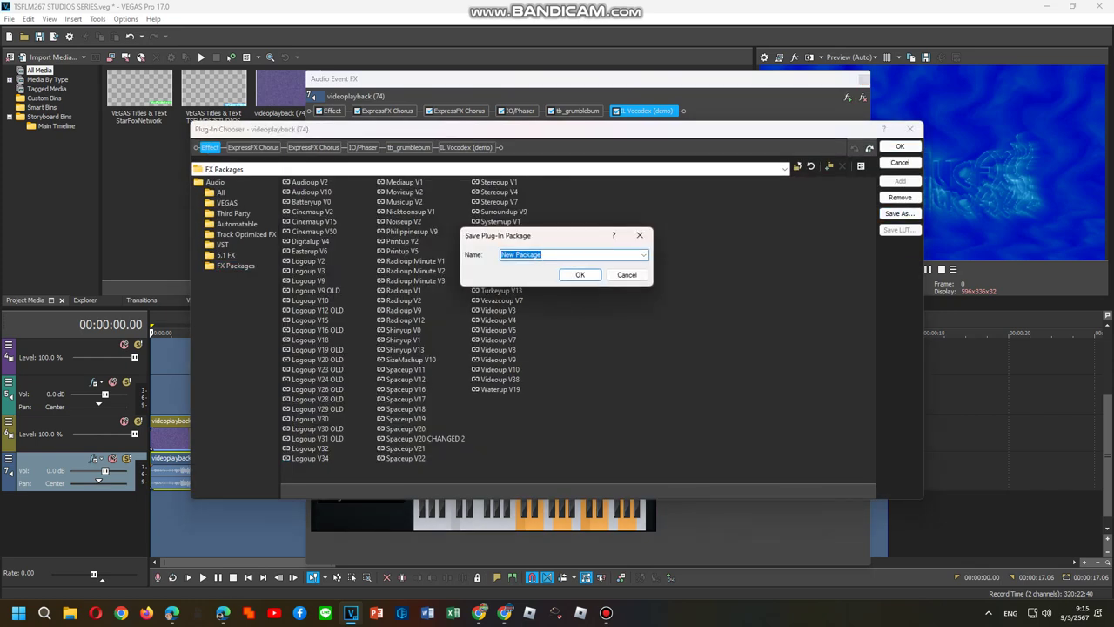
pyautogui.write('R')
pyautogui.press('BackSpace')
pyautogui.write('Transportationup V0')
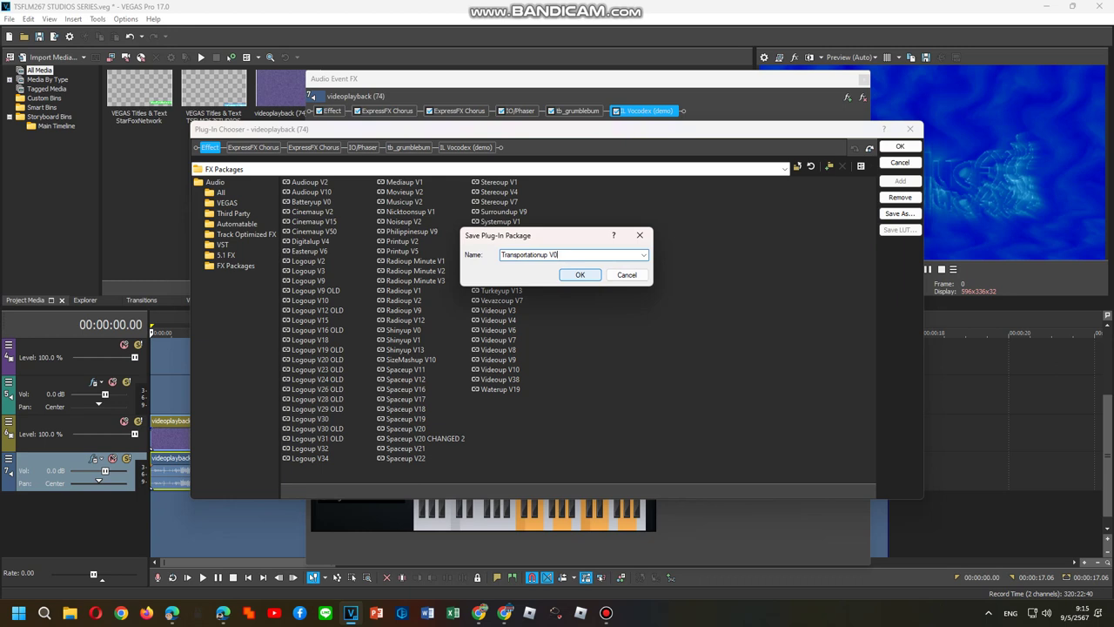
pyautogui.press('Return')
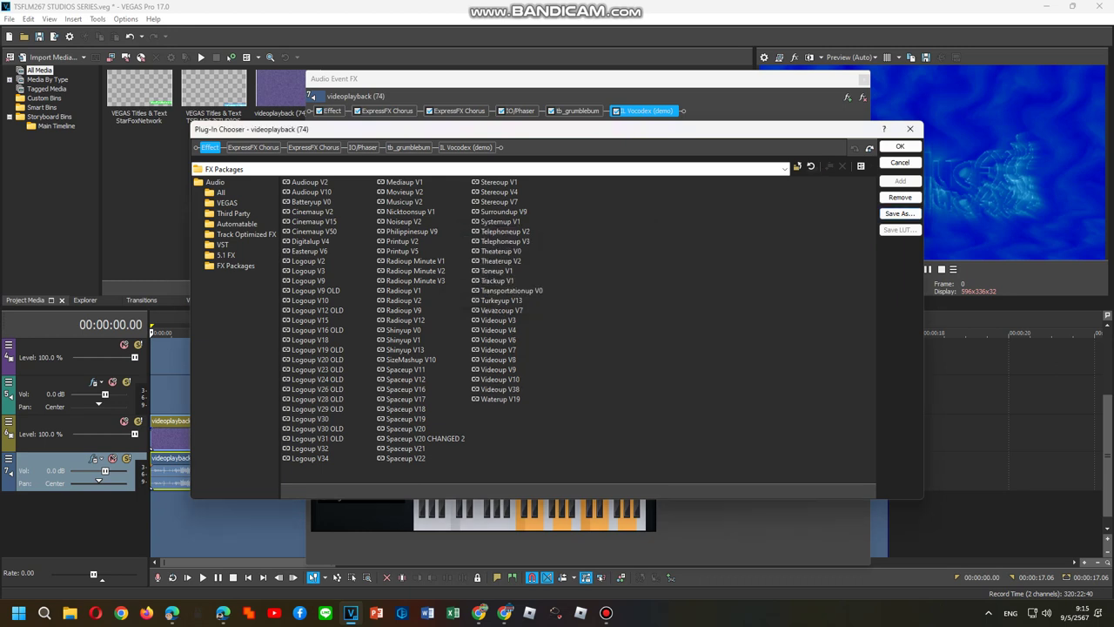
pyautogui.press('Return')
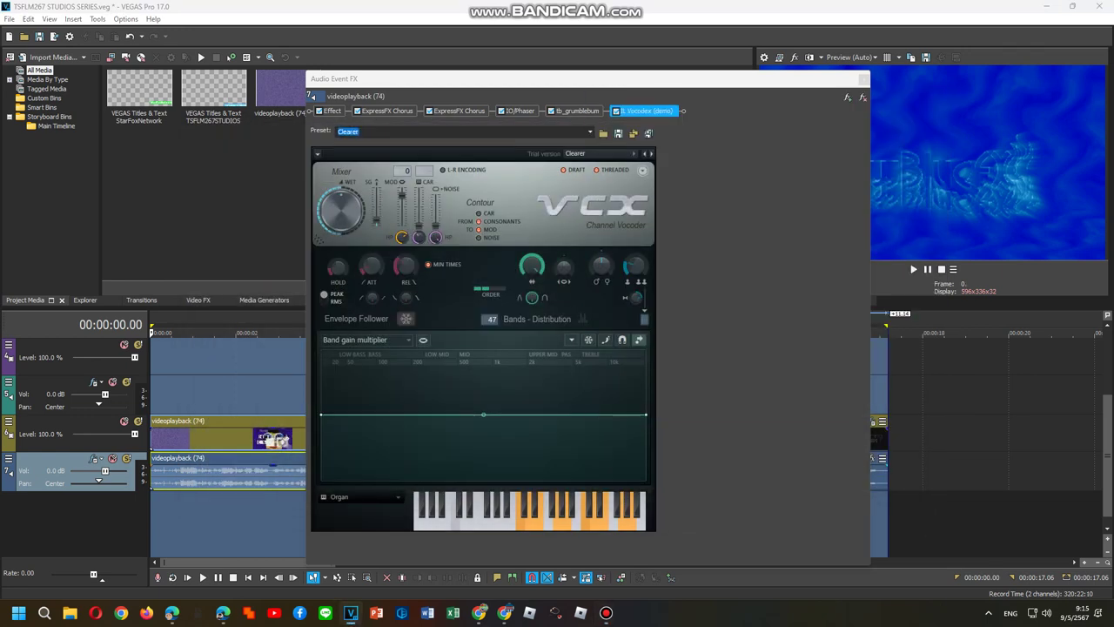
pyautogui.click(862, 79)
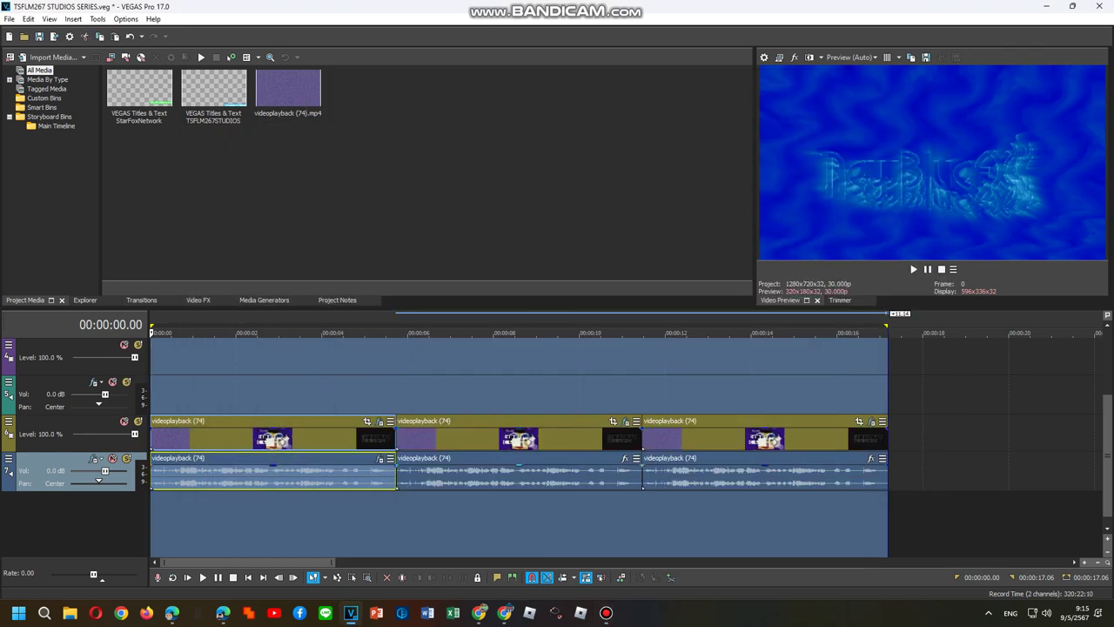
# Review the first clip's video effects, from Rolling Waves through the Wiggle effects and Light Rays to the Gradient Map's color points.
pyautogui.rightClick(353, 437)
pyautogui.click(392, 135)
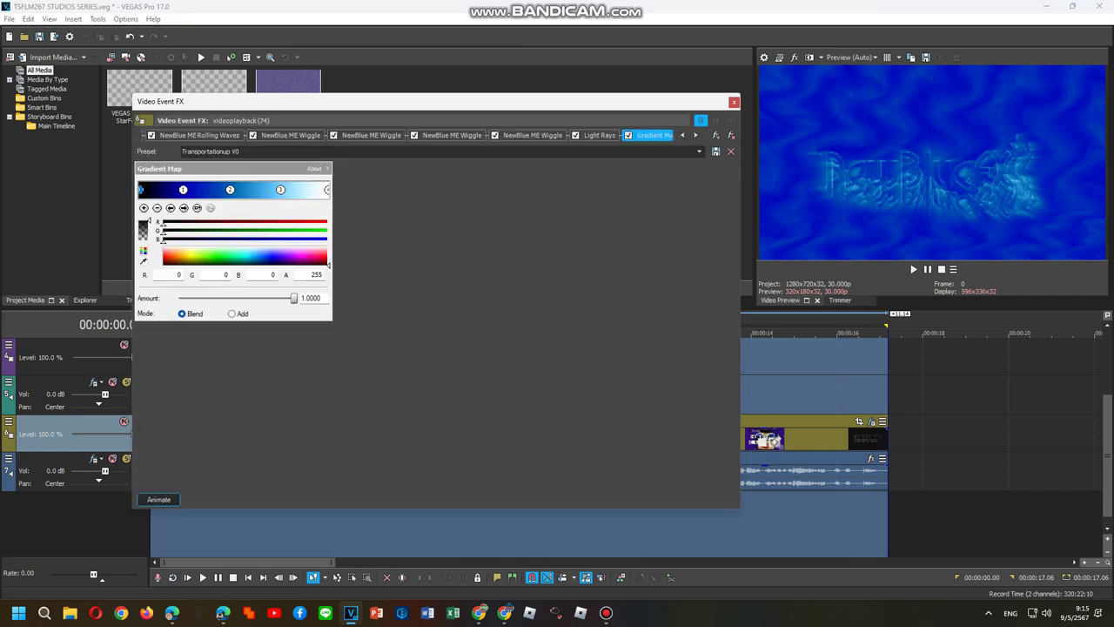
pyautogui.click(199, 135)
pyautogui.click(290, 135)
pyautogui.click(371, 134)
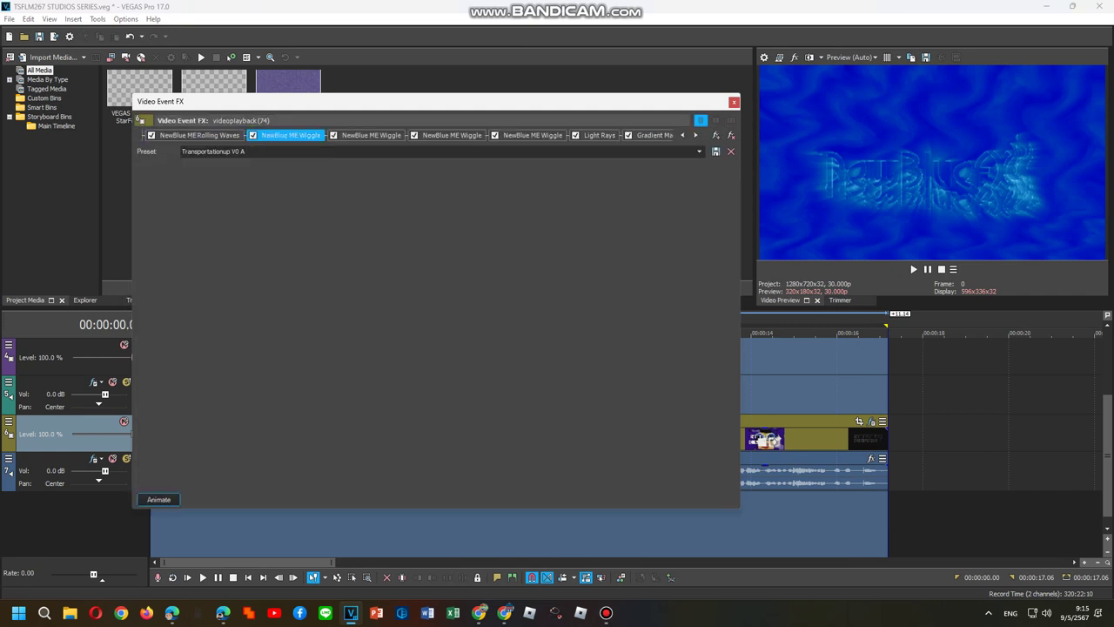
pyautogui.click(452, 135)
pyautogui.click(532, 135)
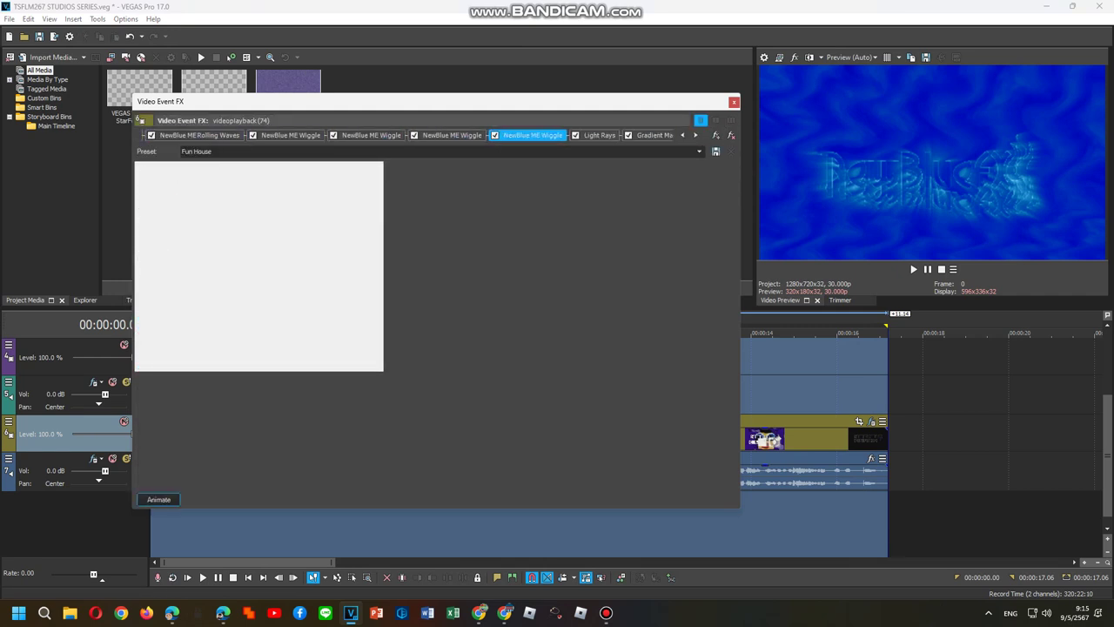
pyautogui.click(599, 135)
pyautogui.click(655, 135)
pyautogui.click(184, 208)
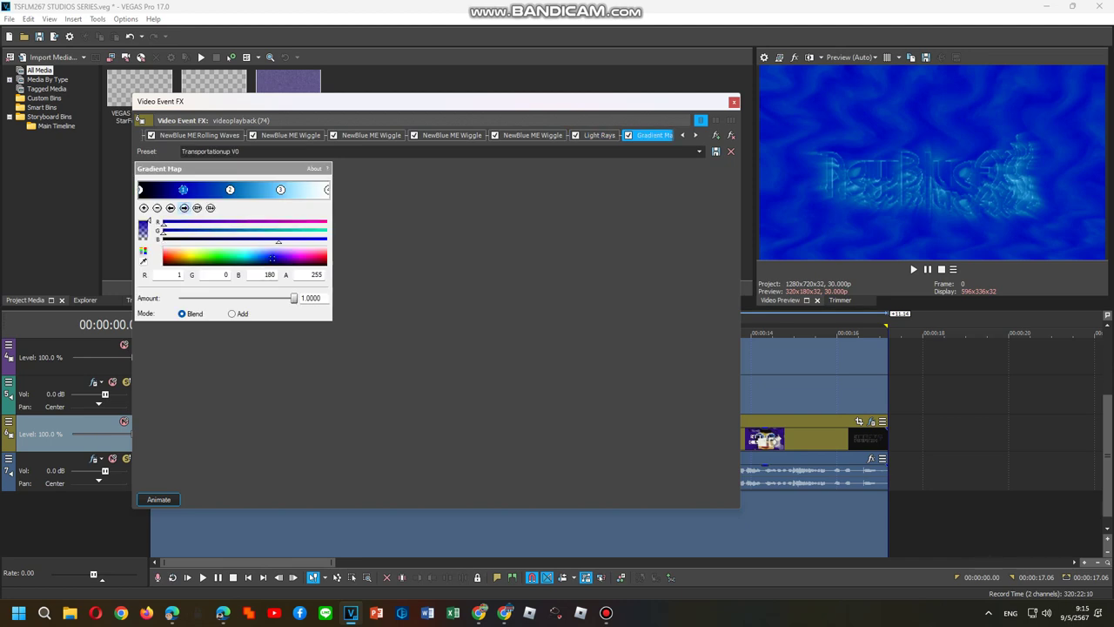
pyautogui.click(184, 208)
pyautogui.click(184, 208)
pyautogui.click(183, 208)
pyautogui.click(734, 102)
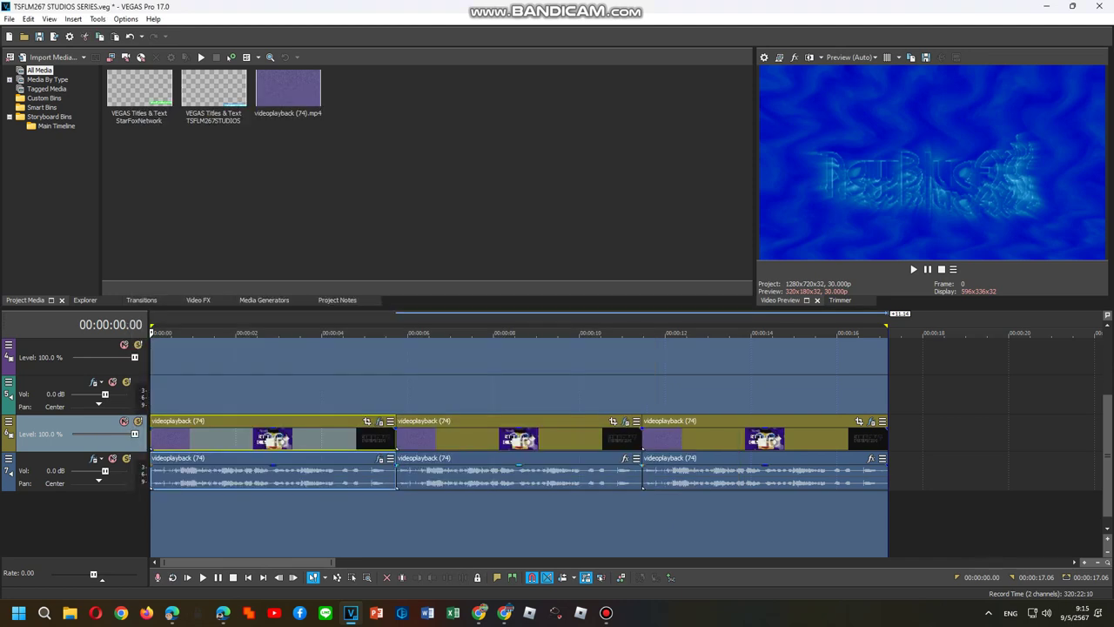
# Add two ExpressFX Chorus effects, Chorus, Effect, IO/Phaser, tb_grumblebum and IL Vocodex (demo) to the middle clip's audio, in that order.
pyautogui.rightClick(590, 475)
pyautogui.click(633, 192)
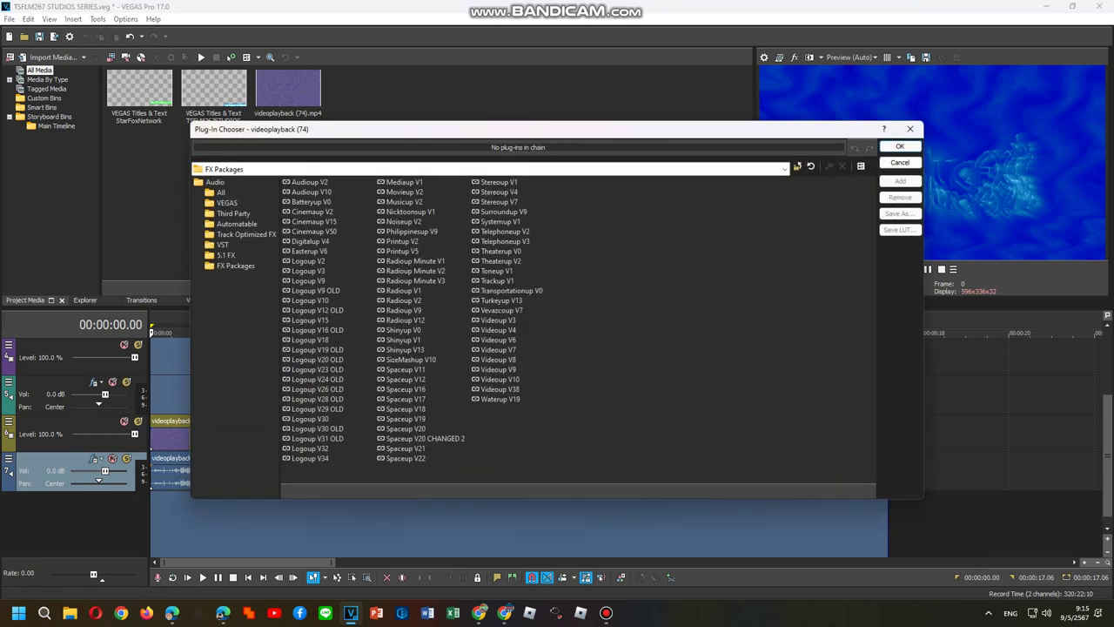
pyautogui.click(221, 192)
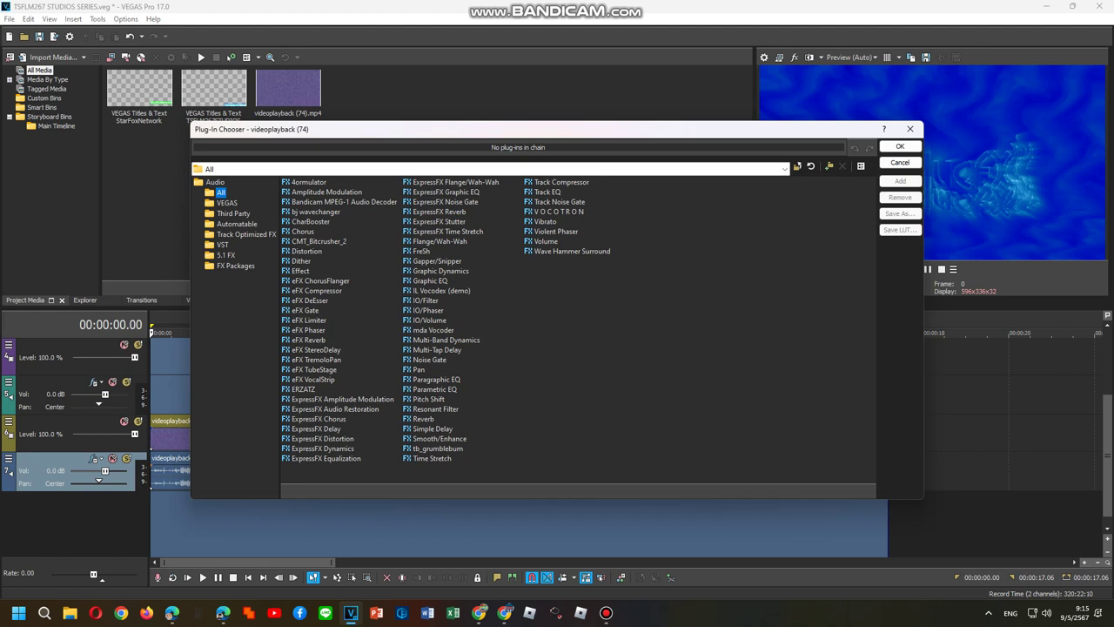
pyautogui.doubleClick(319, 419)
pyautogui.doubleClick(318, 418)
pyautogui.doubleClick(303, 232)
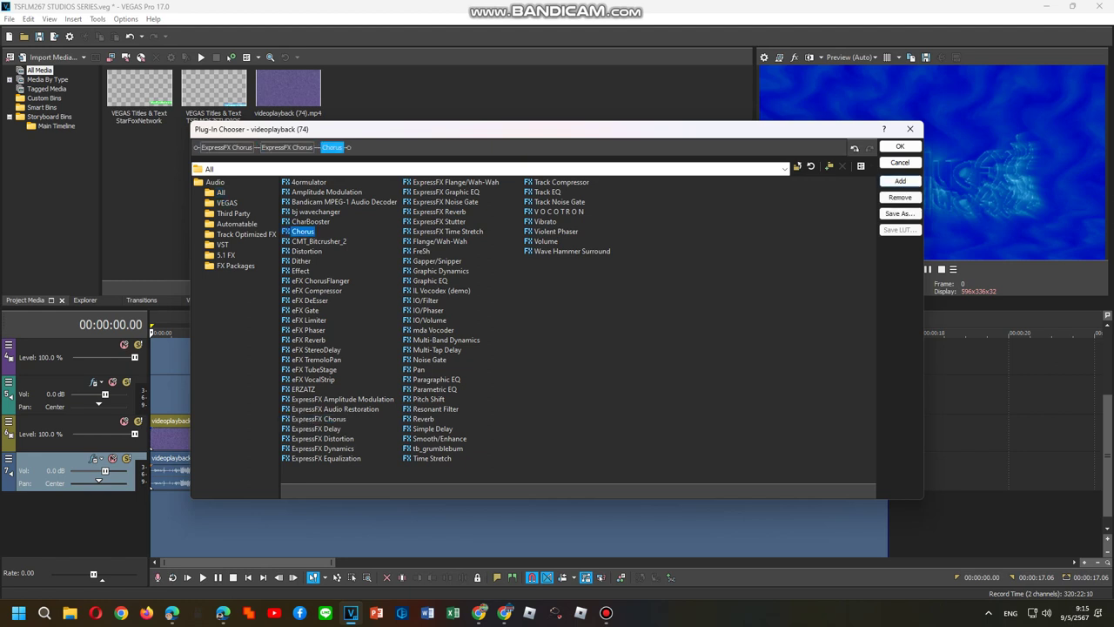
pyautogui.doubleClick(301, 270)
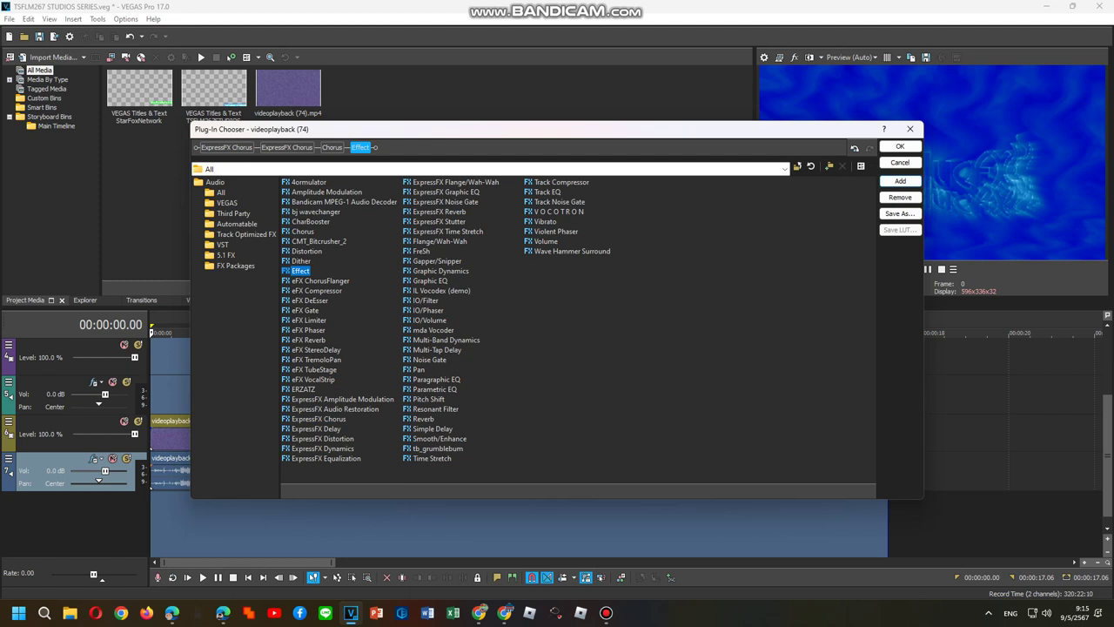
pyautogui.doubleClick(427, 311)
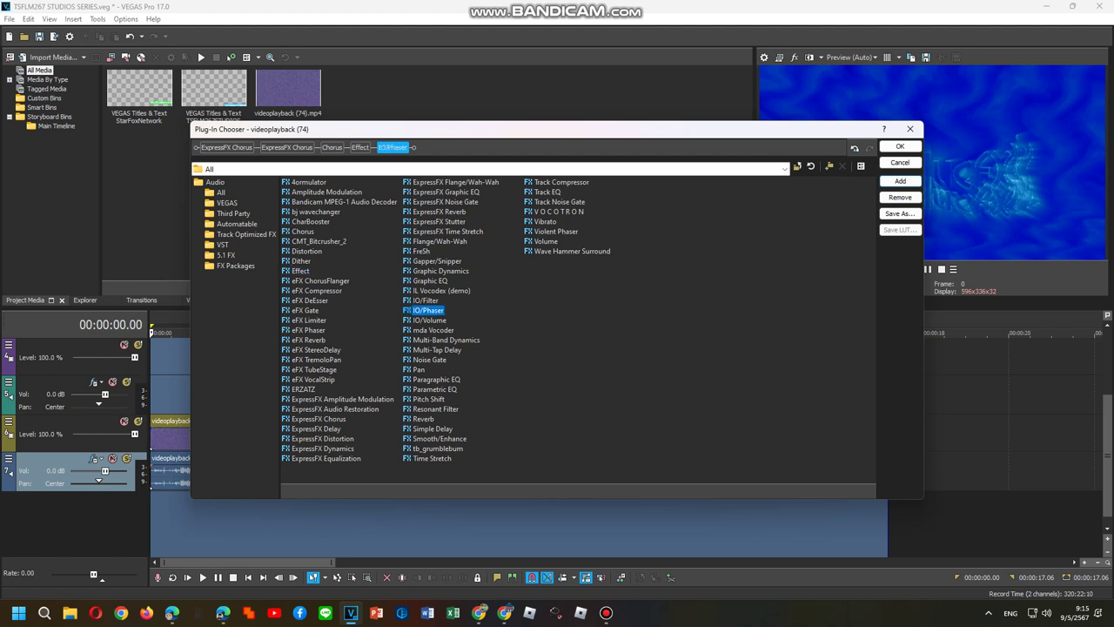
pyautogui.click(437, 448)
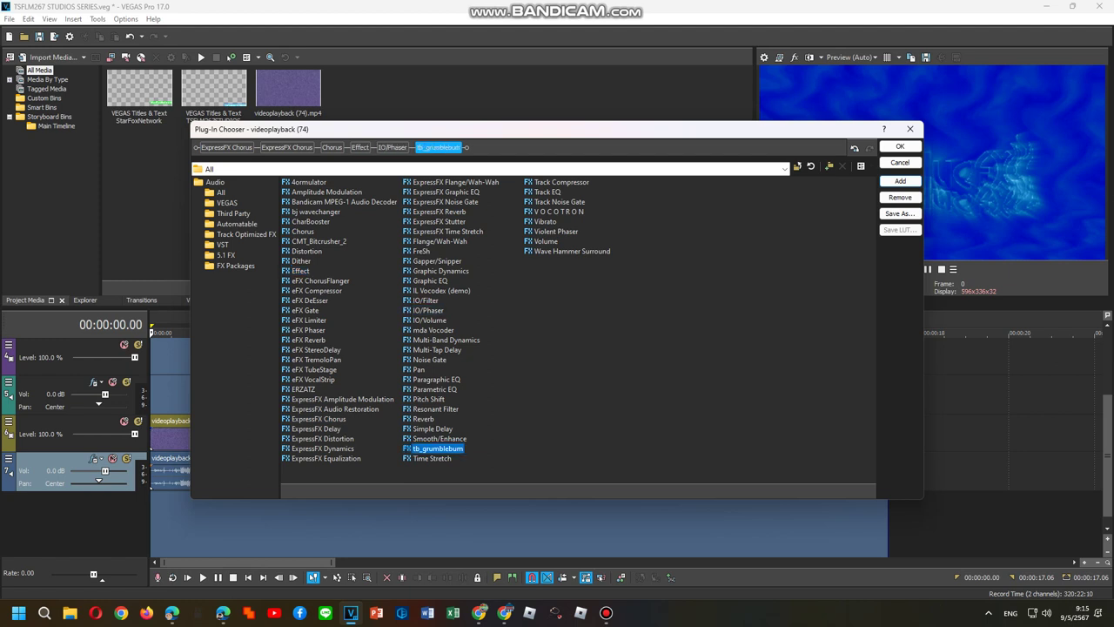
pyautogui.doubleClick(442, 291)
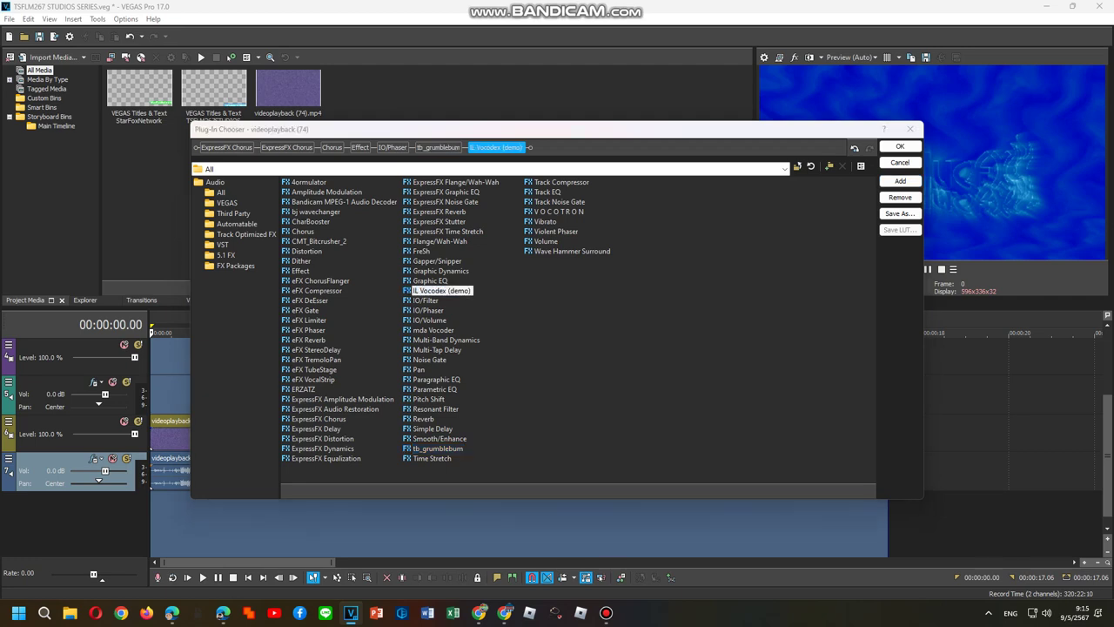
pyautogui.click(900, 146)
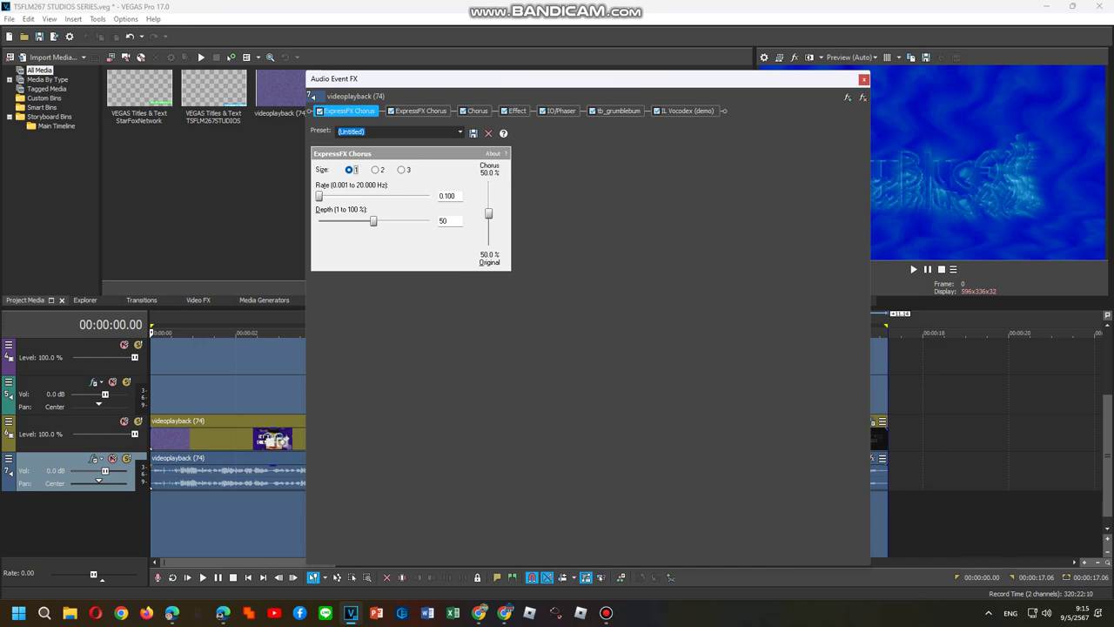
# Apply the AutoTune preset to the first ExpressFX Chorus and set its size to 3.
pyautogui.click(460, 133)
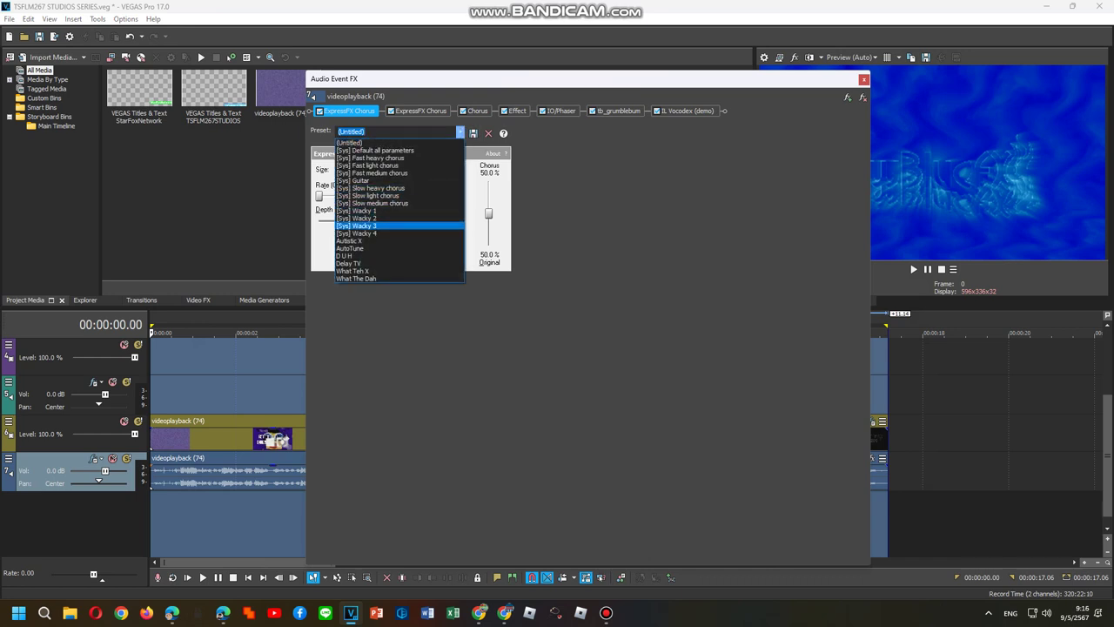
pyautogui.click(404, 247)
pyautogui.click(401, 169)
# Apply the What Teh X preset to the second ExpressFX Chorus with size 2.
pyautogui.click(420, 111)
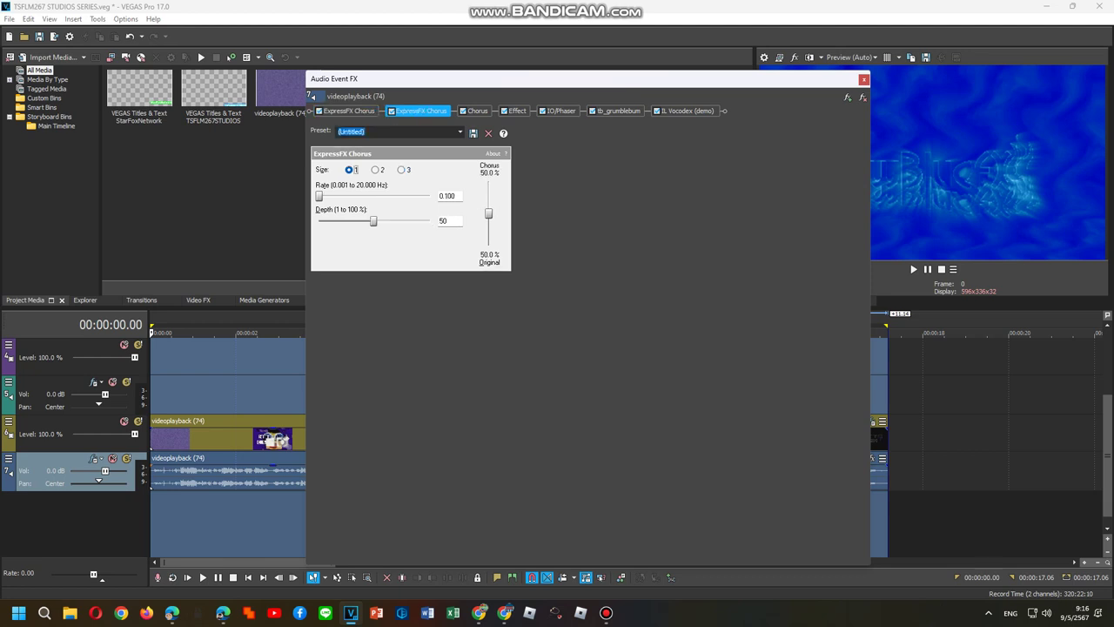
pyautogui.click(461, 132)
pyautogui.click(392, 274)
pyautogui.click(376, 170)
pyautogui.click(400, 132)
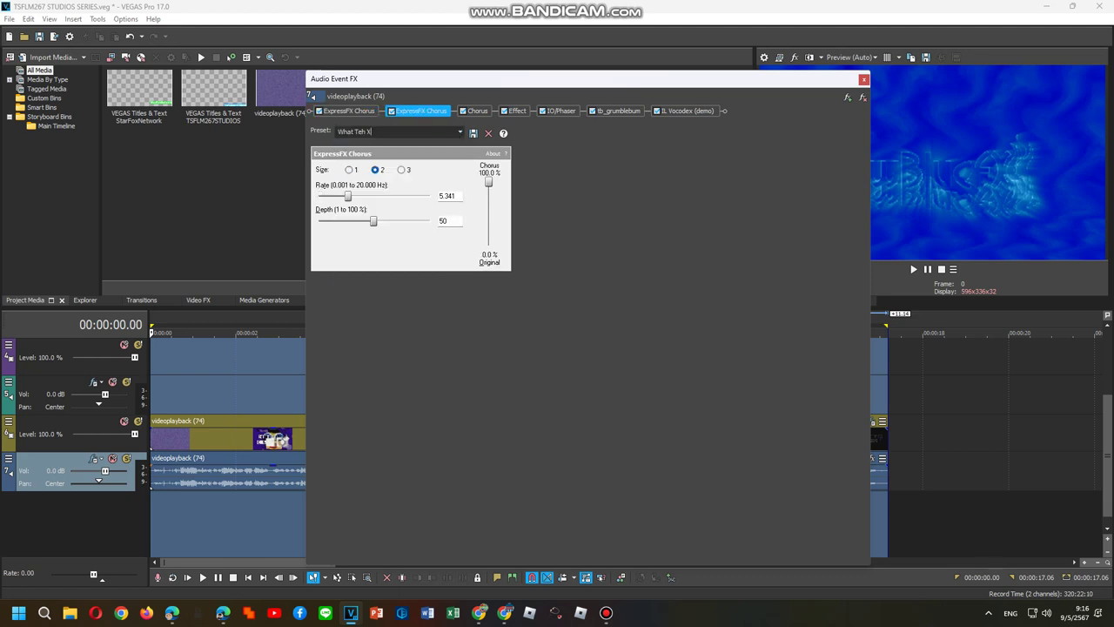
# Apply the Videoup V10 preset to the Chorus effect.
pyautogui.click(477, 111)
pyautogui.click(497, 132)
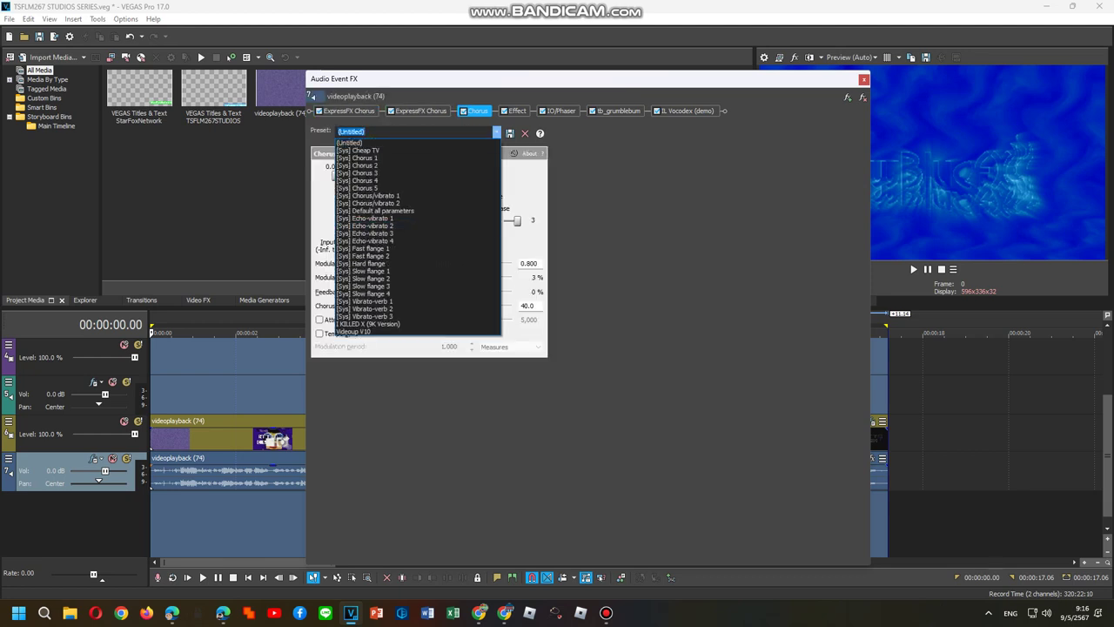
pyautogui.click(374, 331)
pyautogui.click(401, 132)
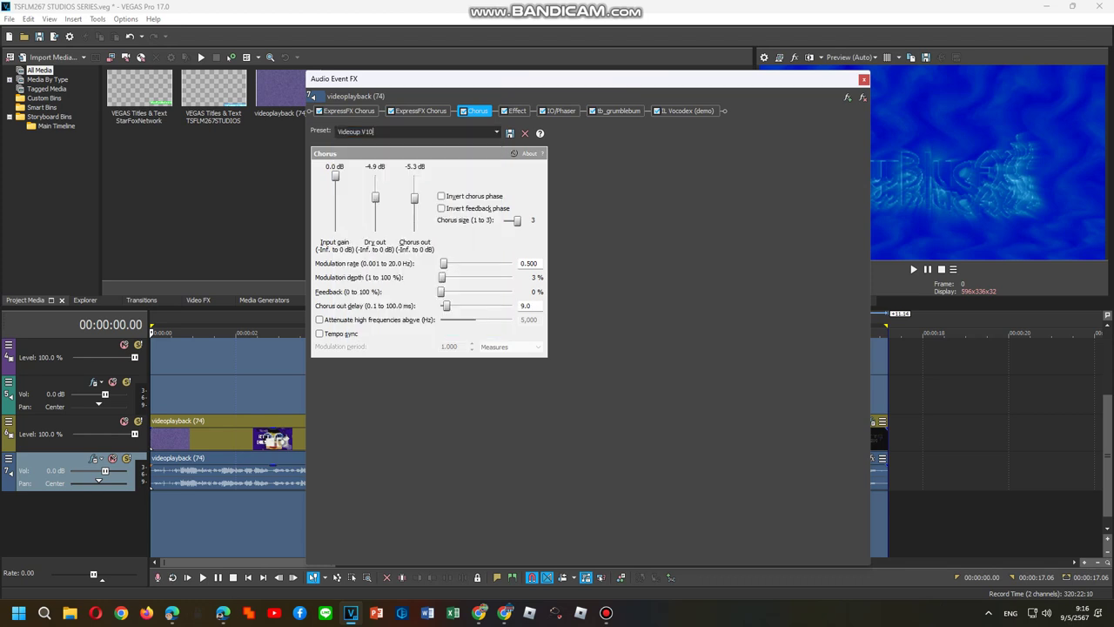
# Load the RING MOD VOCODER preset in the Orange Vocoder effect.
pyautogui.click(517, 112)
pyautogui.click(553, 132)
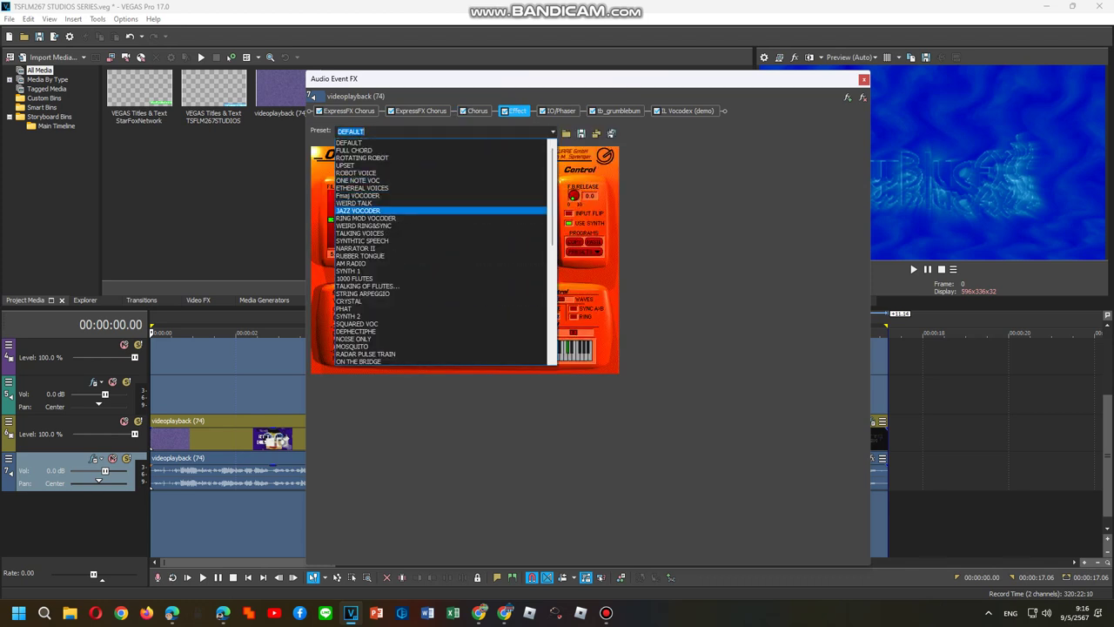
pyautogui.click(366, 218)
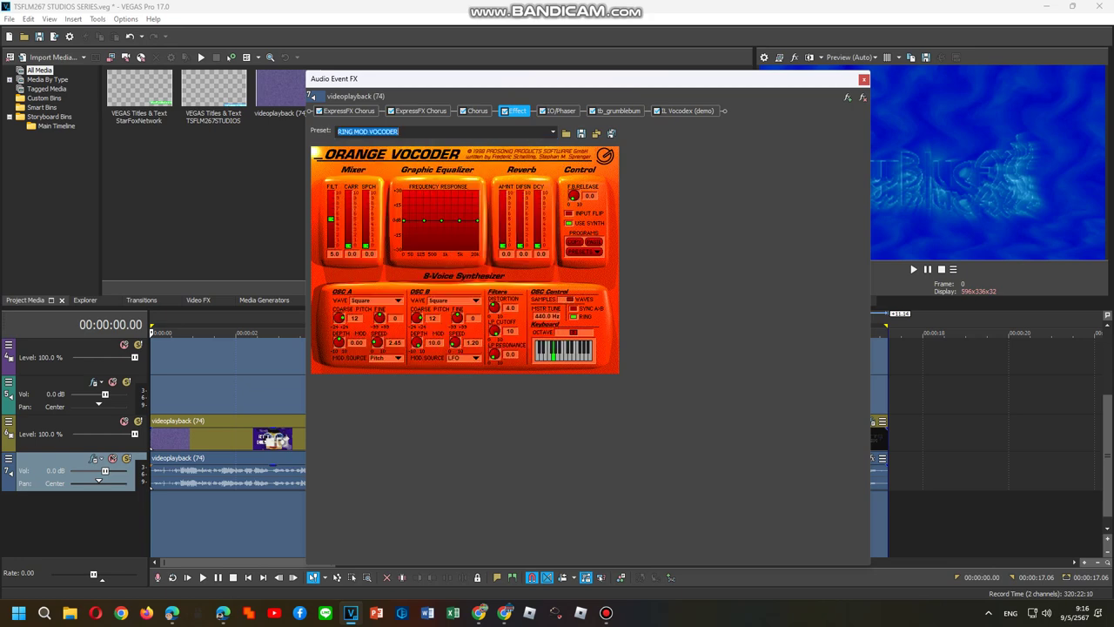
# Load the Ramp preset in the IO/Phaser effect.
pyautogui.click(562, 112)
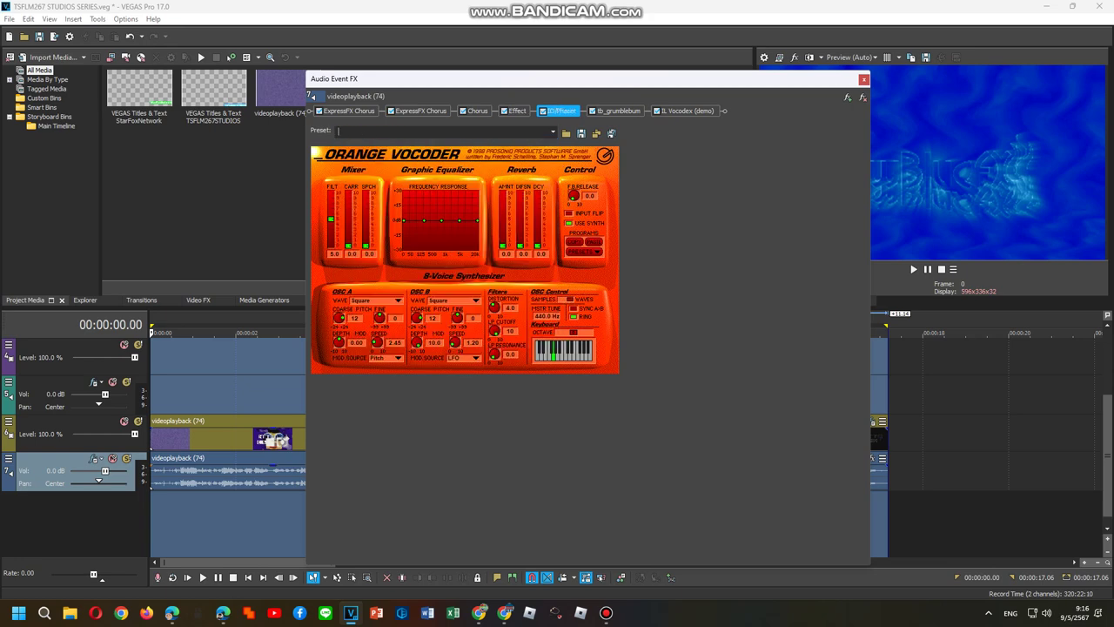
pyautogui.click(632, 132)
pyautogui.click(401, 150)
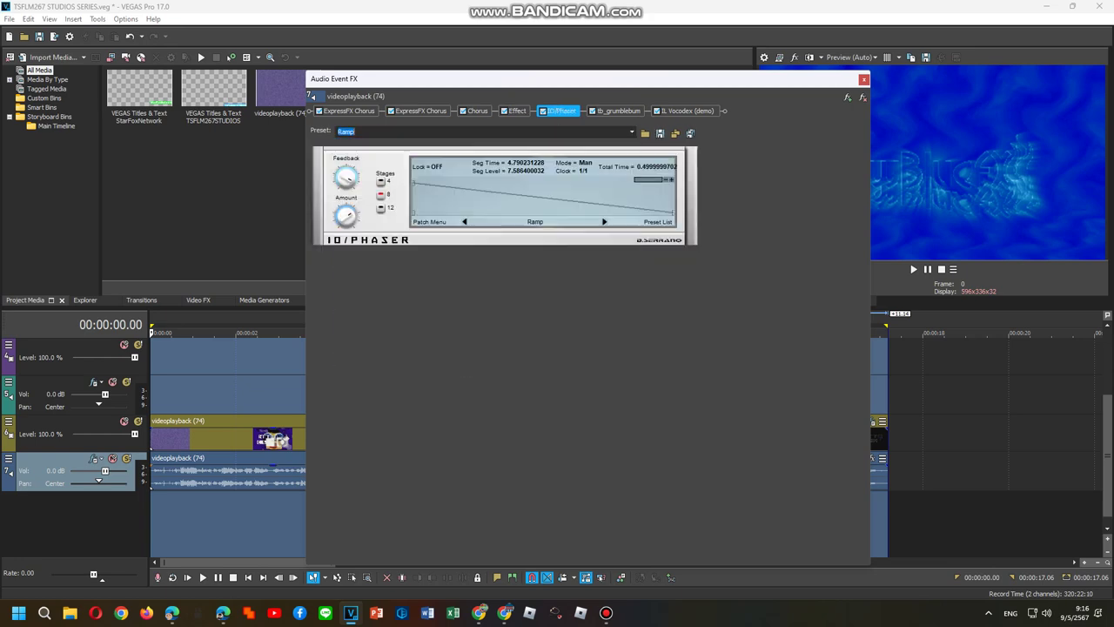
pyautogui.click(357, 132)
# Apply the Elderly preset to the IL Vocodex effect and set its carrier synthesizer to Flanged pulse.
pyautogui.click(618, 112)
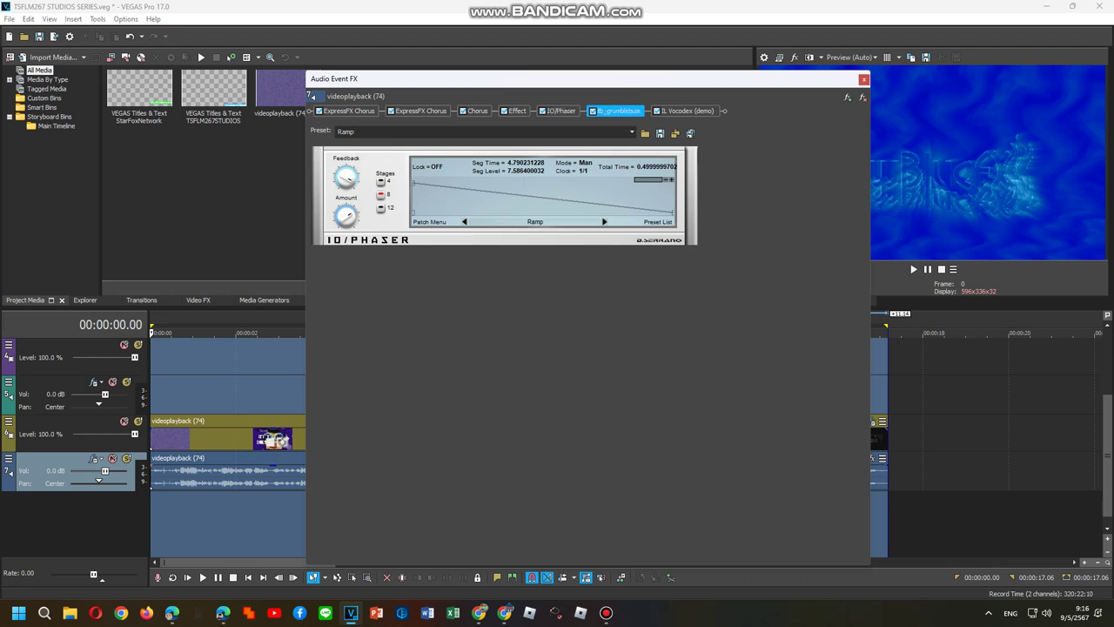
pyautogui.click(687, 111)
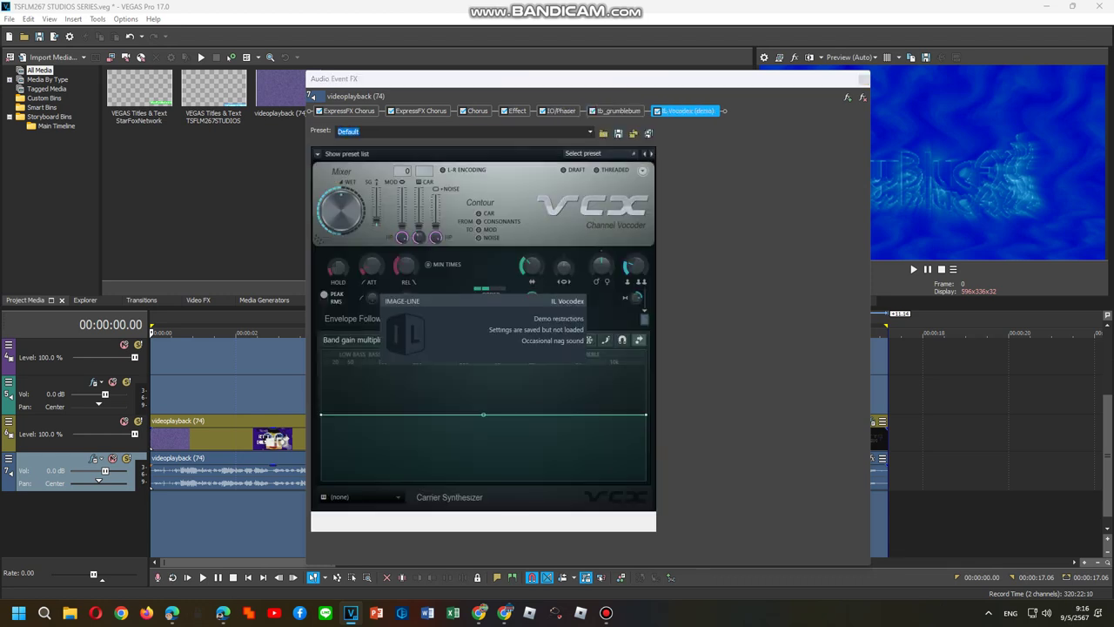
pyautogui.click(602, 154)
pyautogui.click(592, 274)
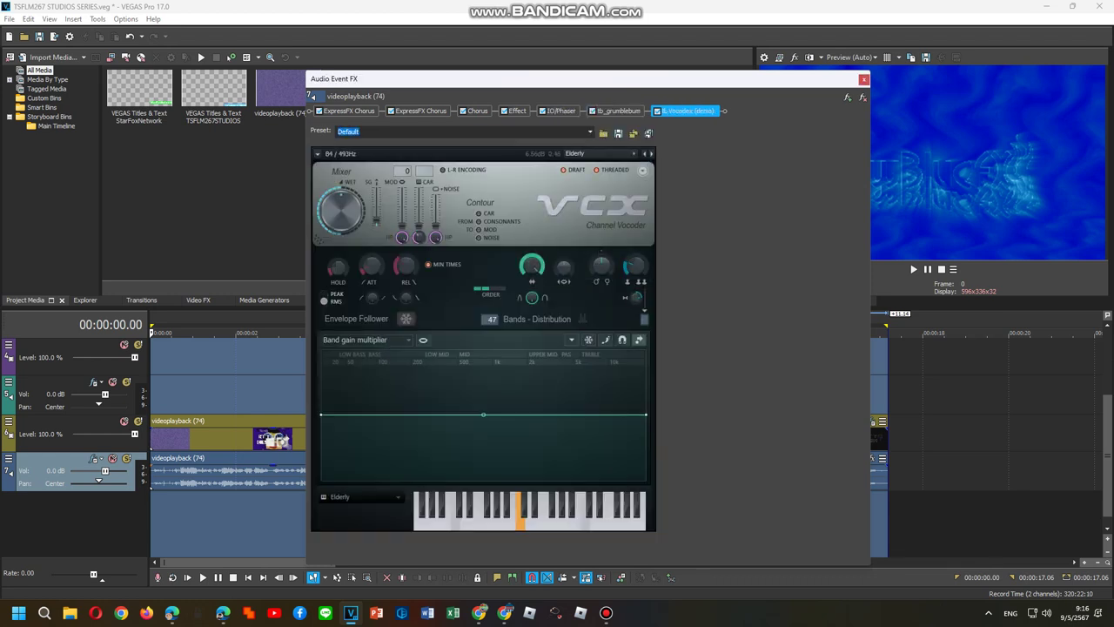
pyautogui.click(361, 497)
pyautogui.click(412, 509)
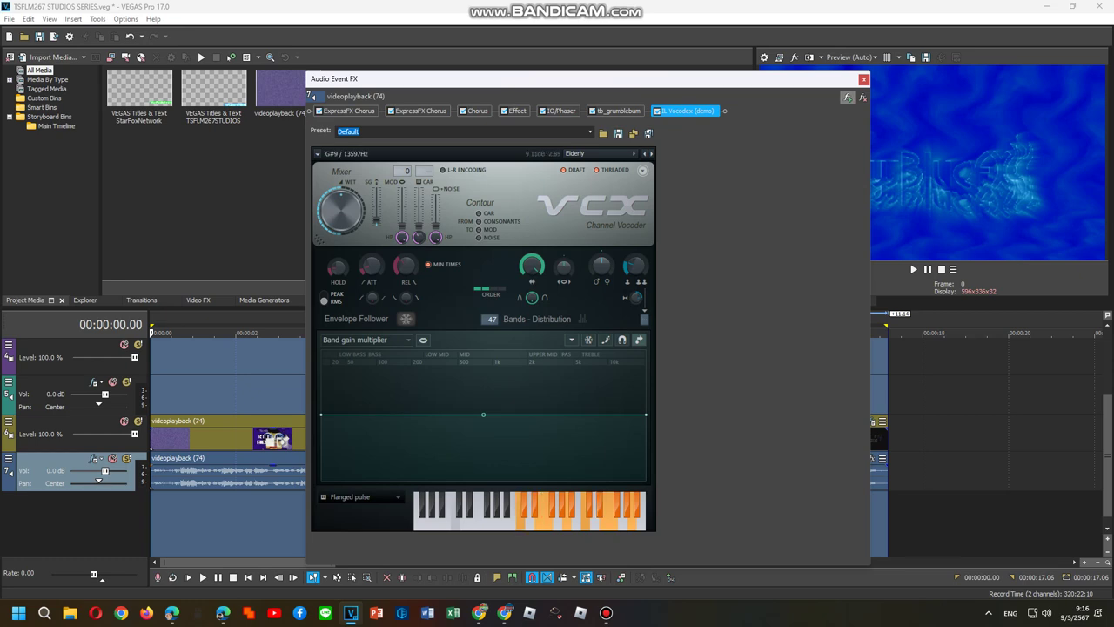
# Save the effect chain as the FX package Ringtoneup V0 and close the audio effects window.
pyautogui.click(847, 97)
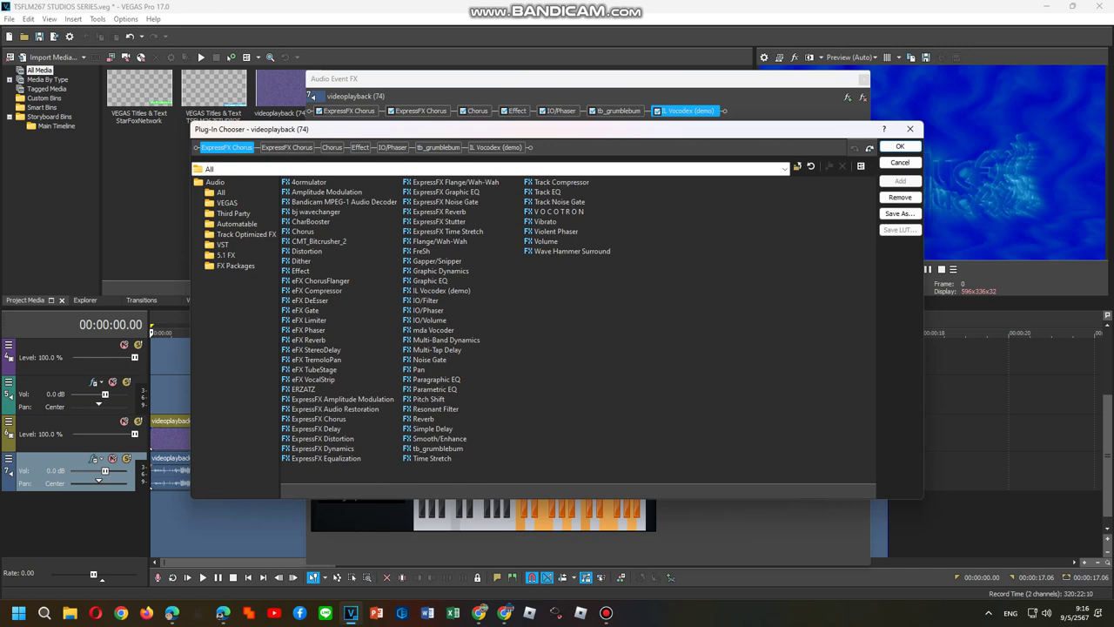
pyautogui.click(235, 265)
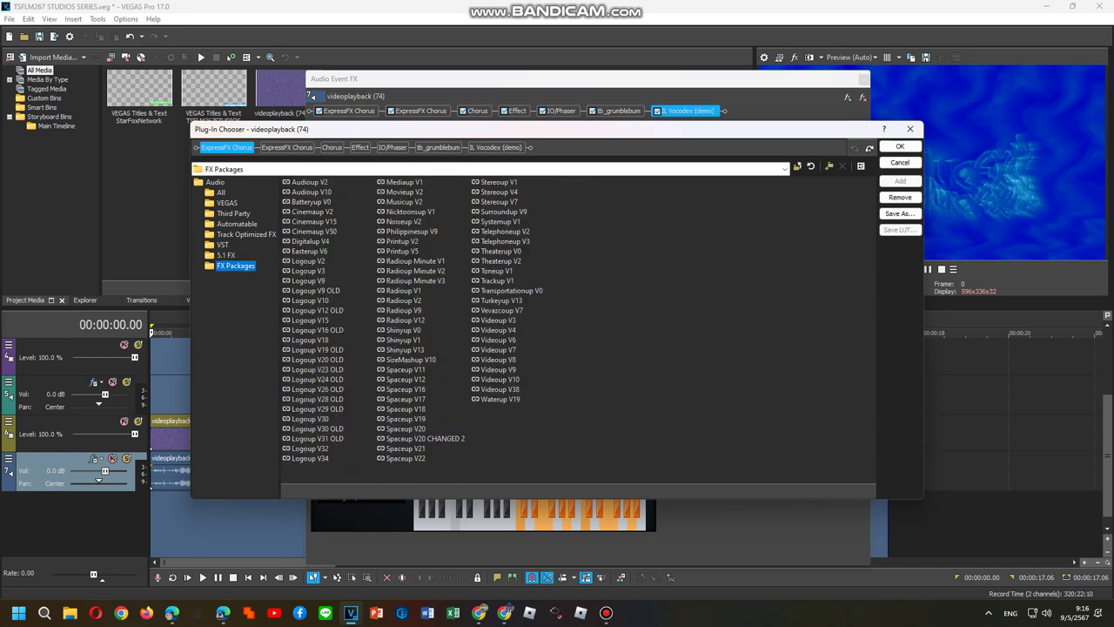
pyautogui.click(899, 213)
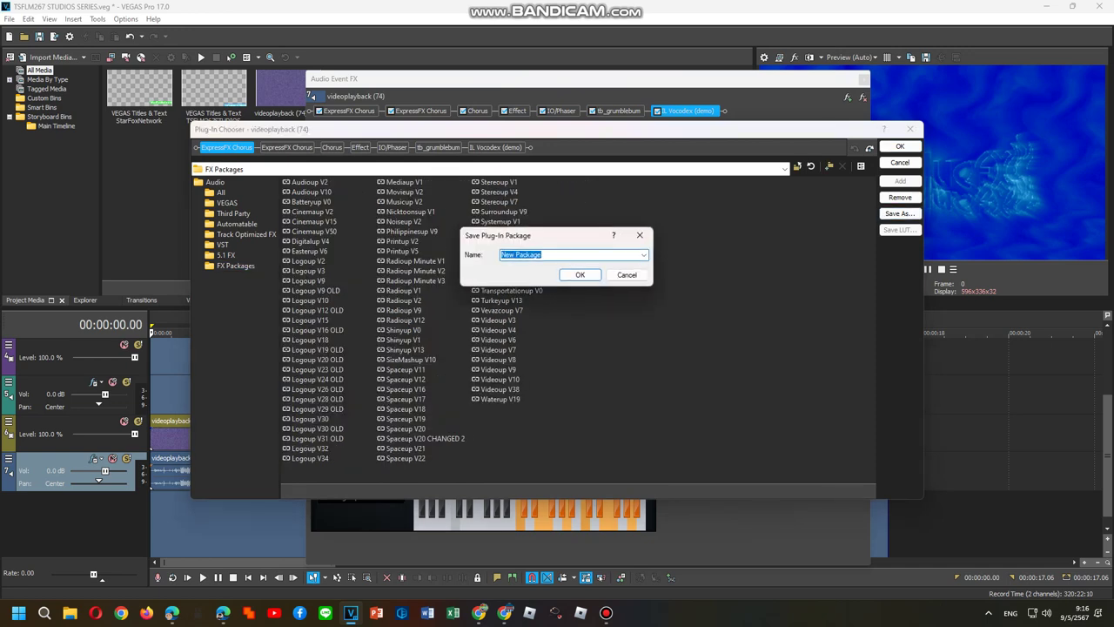
pyautogui.write('Ringtoneup V0')
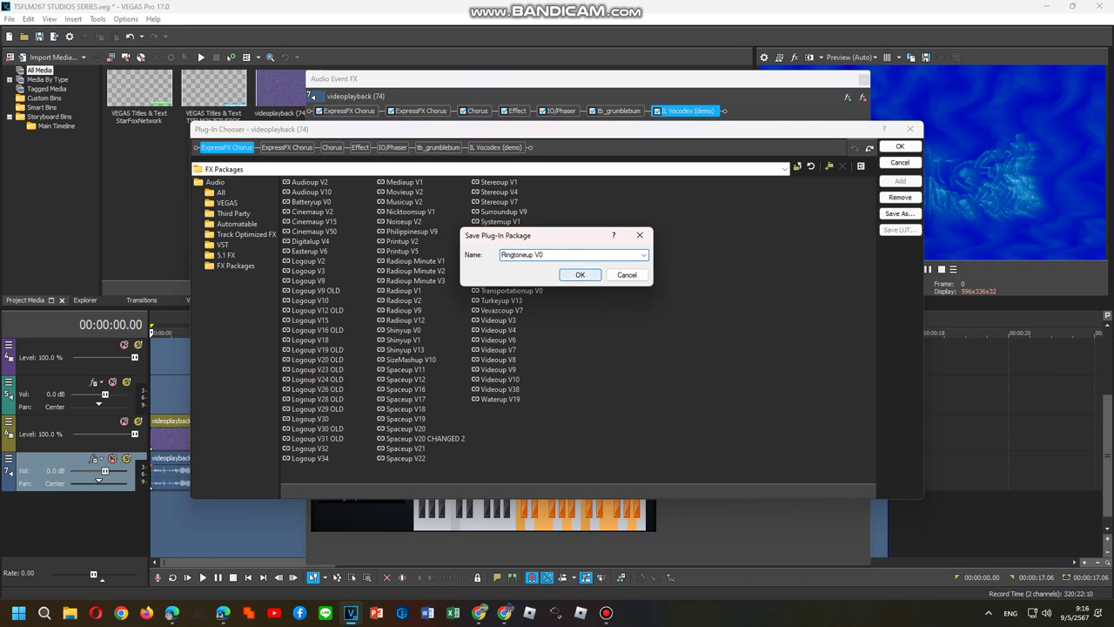
pyautogui.press('Return')
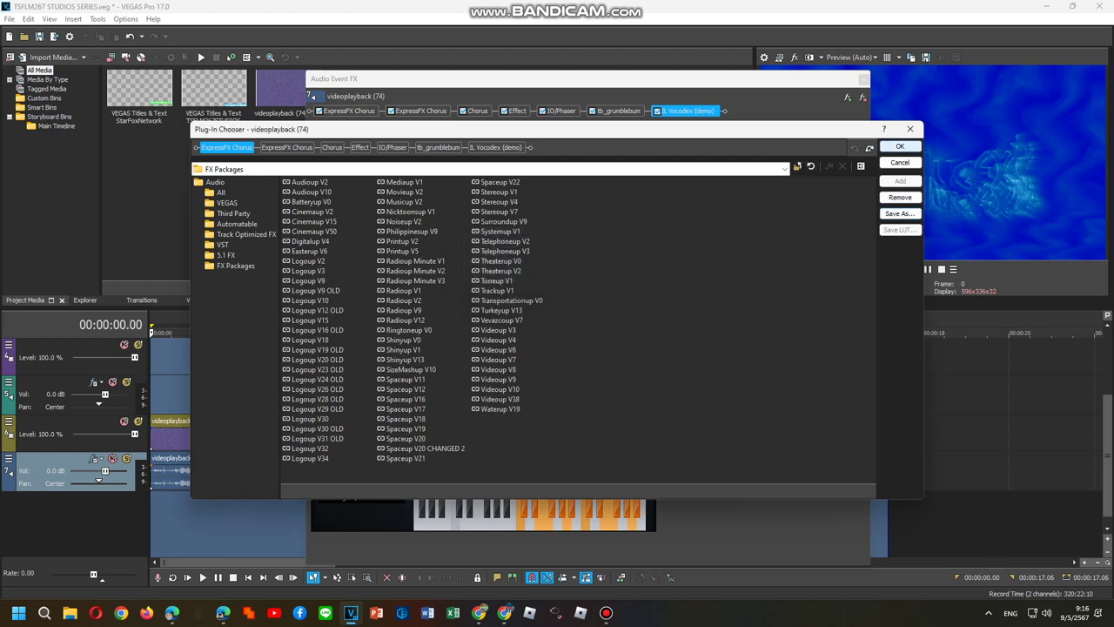
pyautogui.click(900, 146)
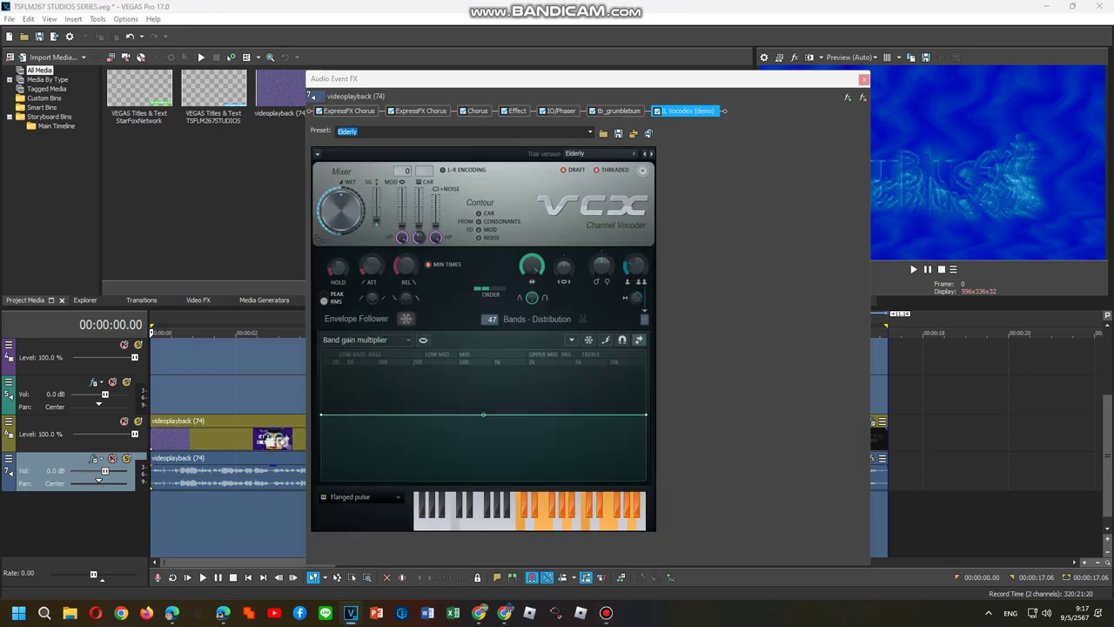
pyautogui.click(862, 78)
# Review the second clip's video effects: the three NewBlue ME Wiggle effects, NewBlue VE Video Tuneup and Color Corrector (Secondary).
pyautogui.rightClick(601, 426)
pyautogui.click(634, 136)
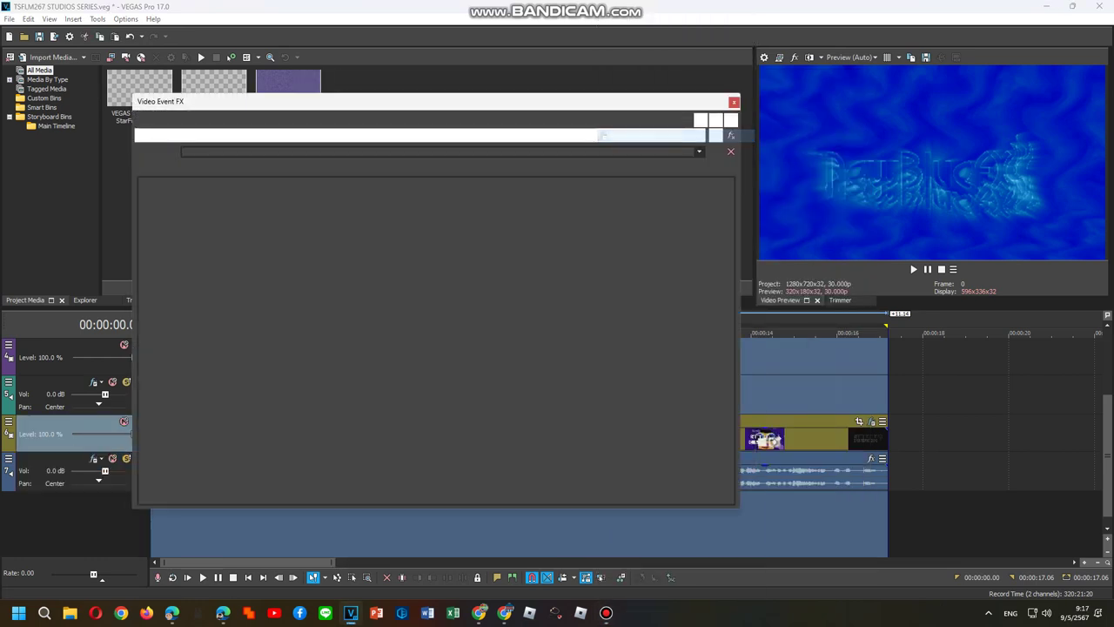
pyautogui.click(222, 135)
pyautogui.click(303, 135)
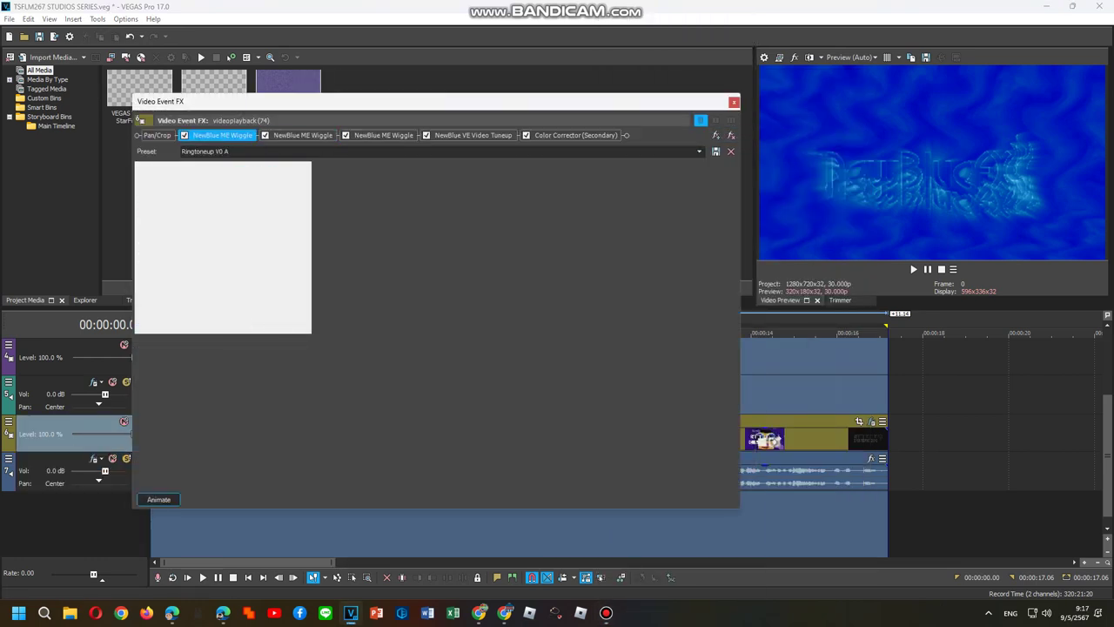
pyautogui.click(383, 135)
pyautogui.click(473, 135)
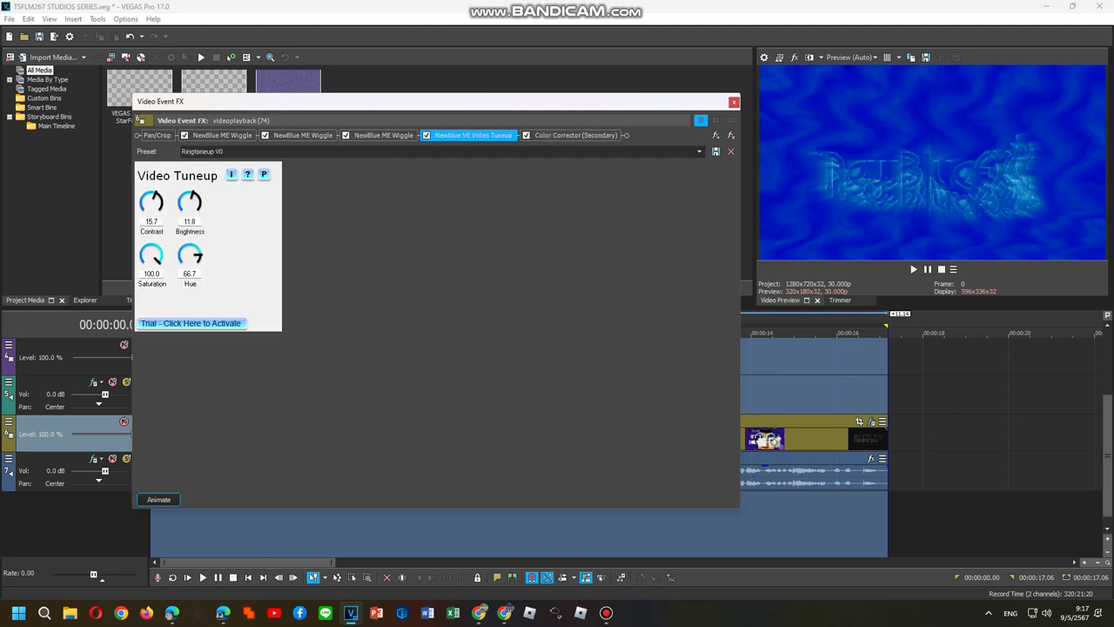
pyautogui.click(575, 135)
pyautogui.click(473, 135)
pyautogui.click(734, 102)
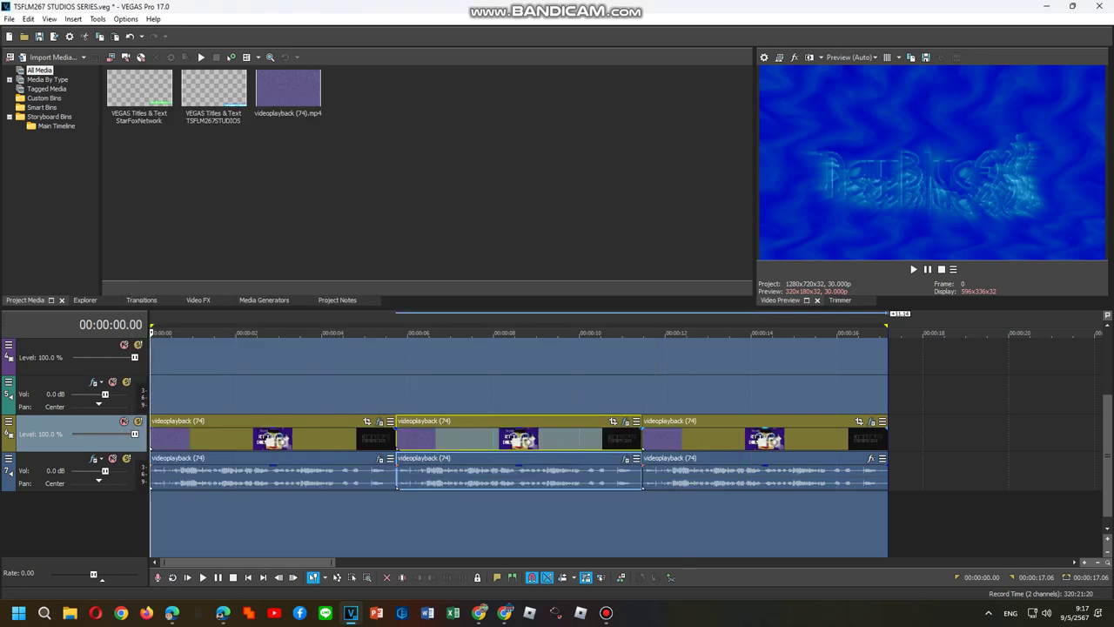
# Start an audio effect chain on the third clip's audio with Chorus, ExpressFX Amplitude Modulation and ExpressFX Chorus.
pyautogui.rightClick(811, 474)
pyautogui.click(846, 193)
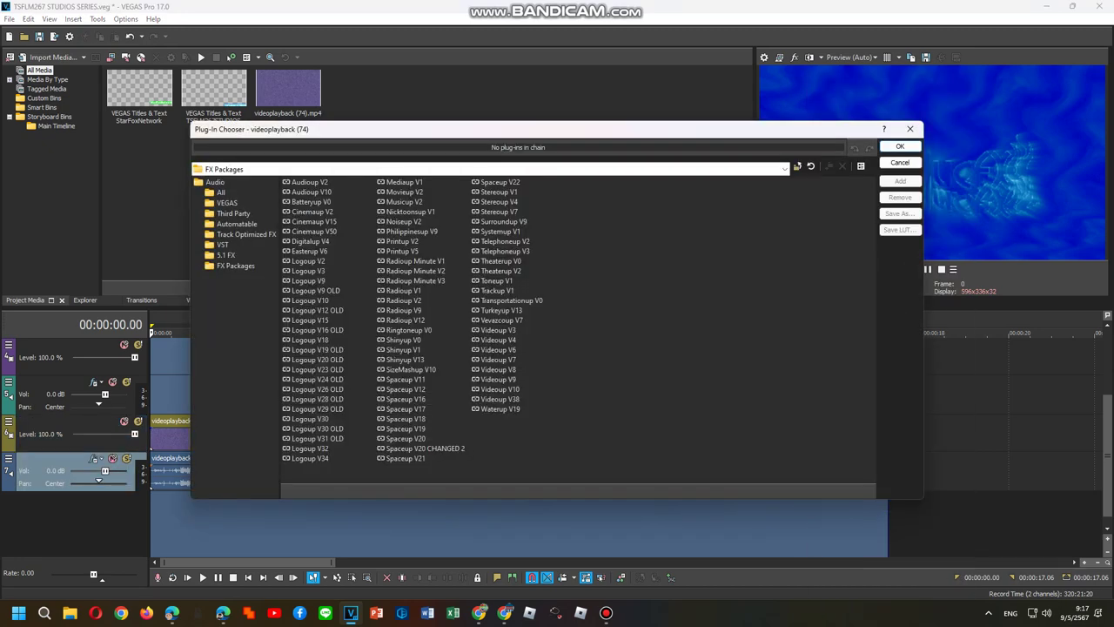
pyautogui.click(221, 193)
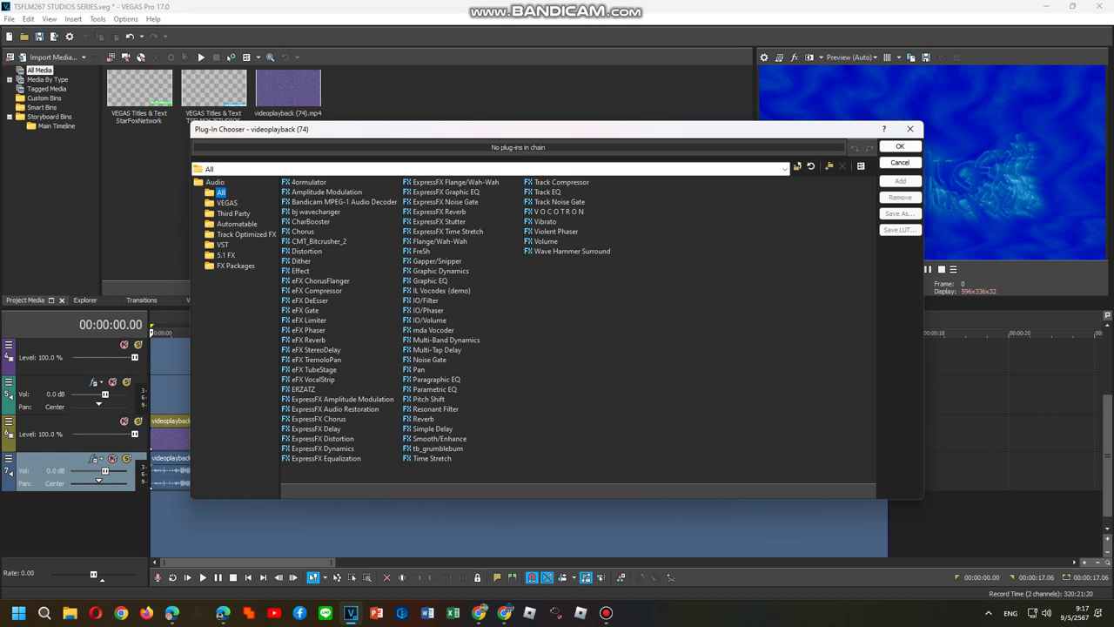
pyautogui.click(319, 419)
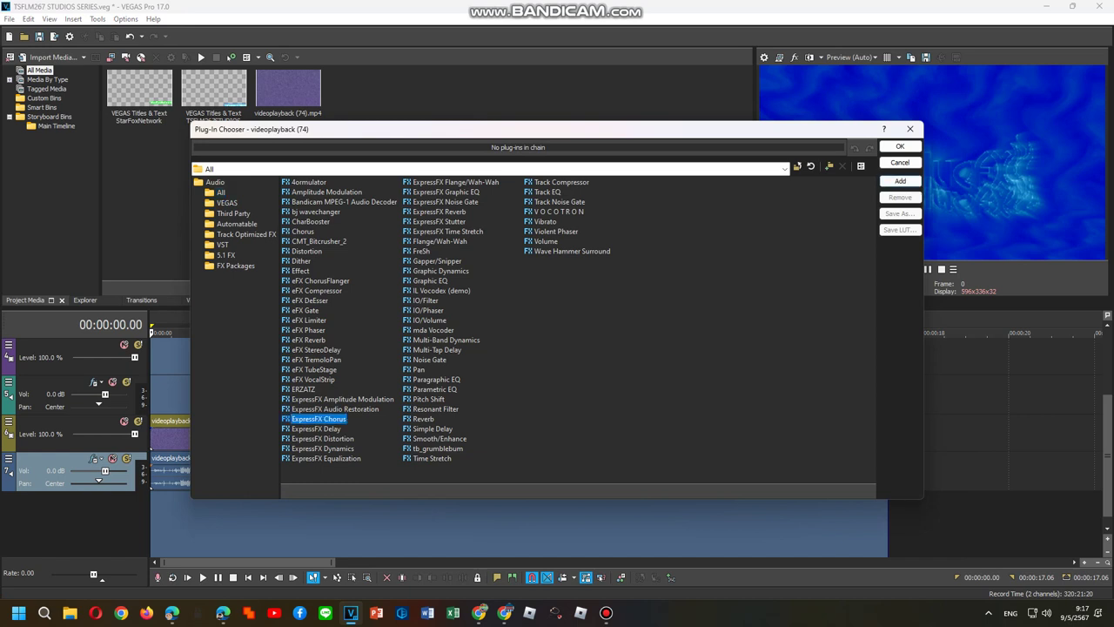
pyautogui.doubleClick(303, 232)
pyautogui.click(322, 439)
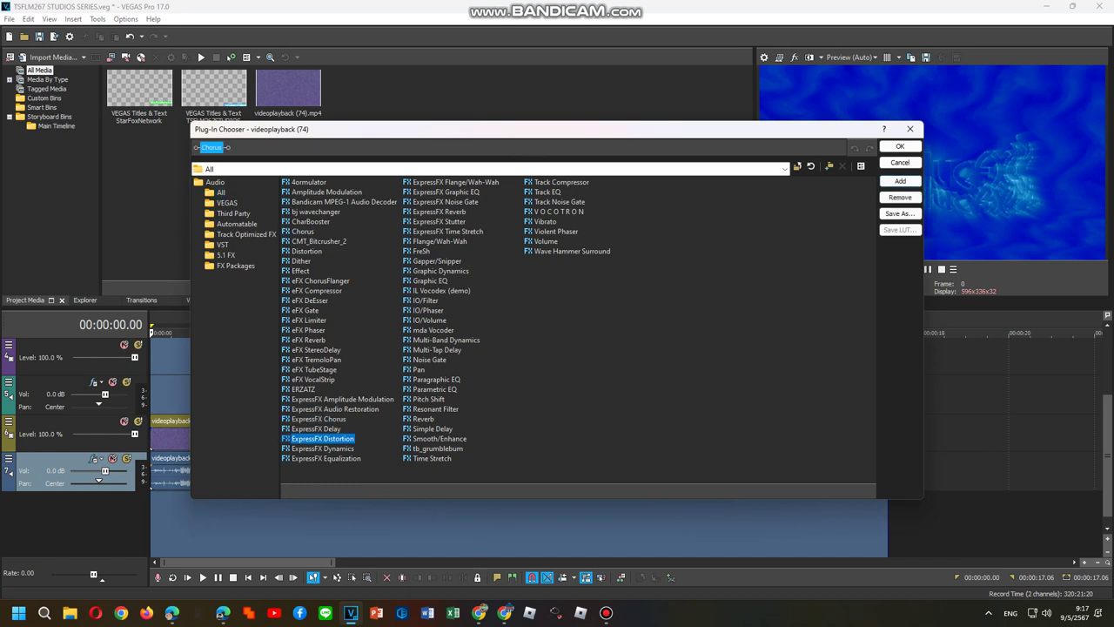
pyautogui.doubleClick(342, 399)
pyautogui.doubleClick(319, 419)
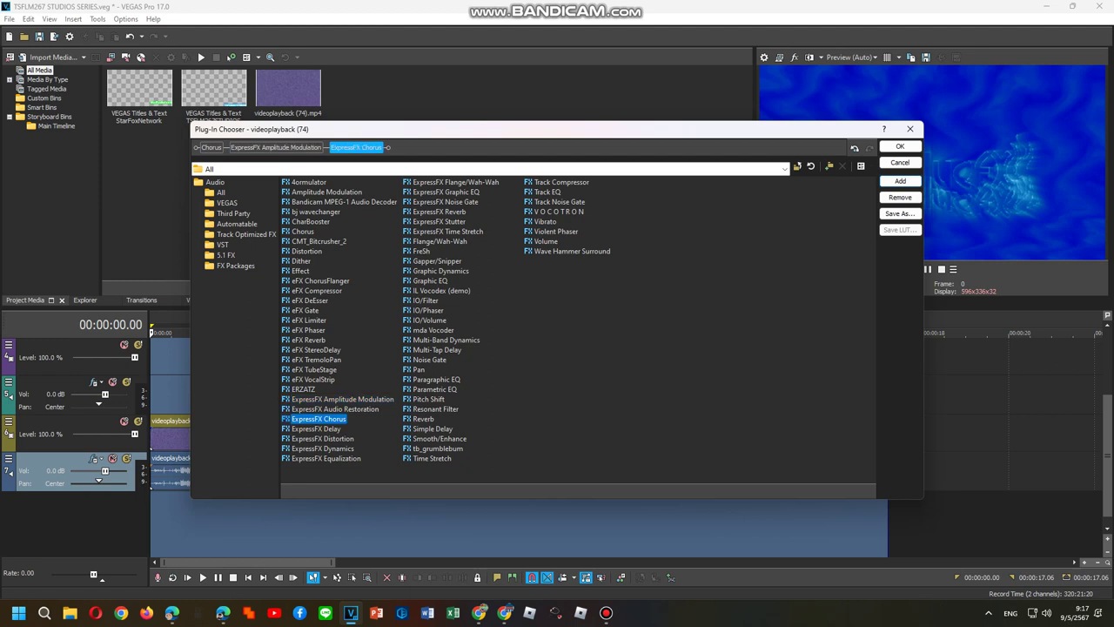
# Add Effect, IO/Filter, tb_grumblebum and IL Vocodex (demo) to the chain and apply it to the clip.
pyautogui.doubleClick(301, 271)
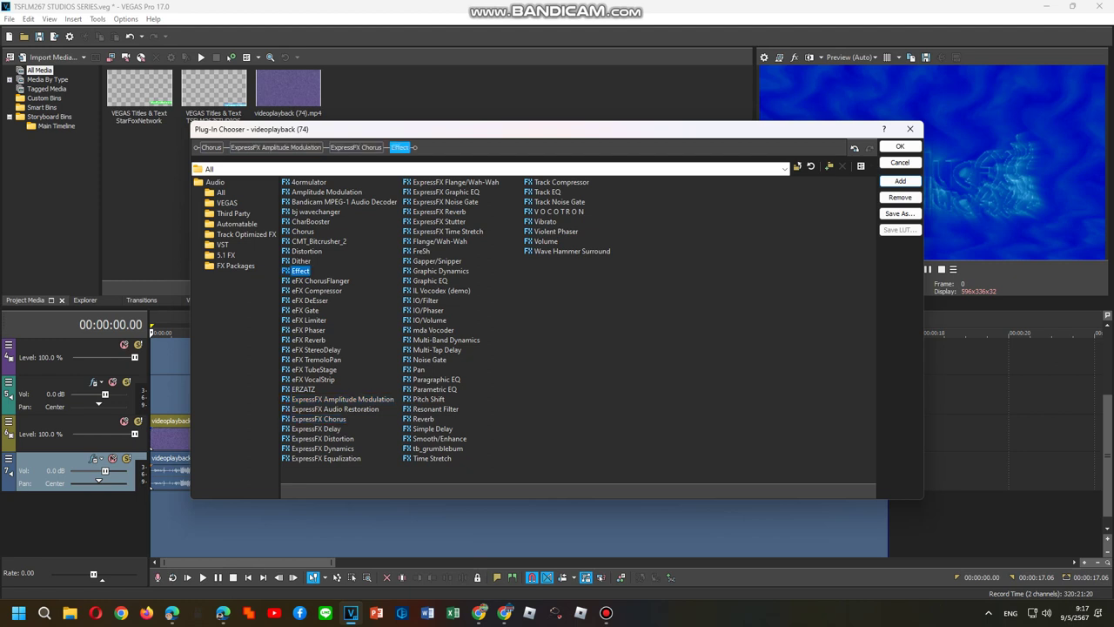
pyautogui.click(426, 301)
pyautogui.doubleClick(438, 448)
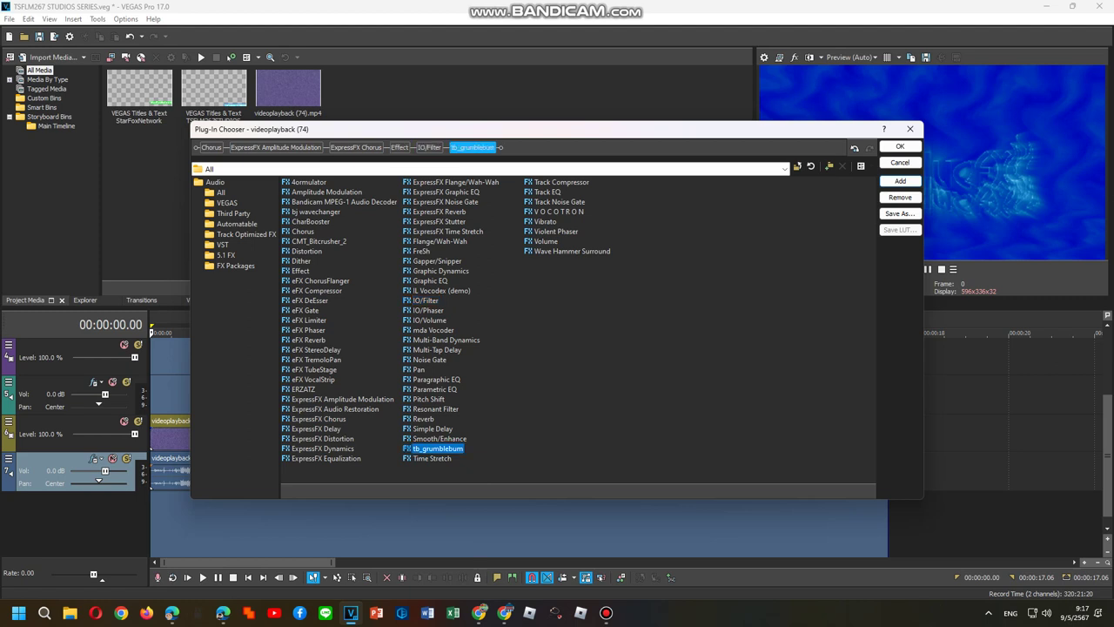
pyautogui.click(441, 291)
pyautogui.doubleClick(440, 290)
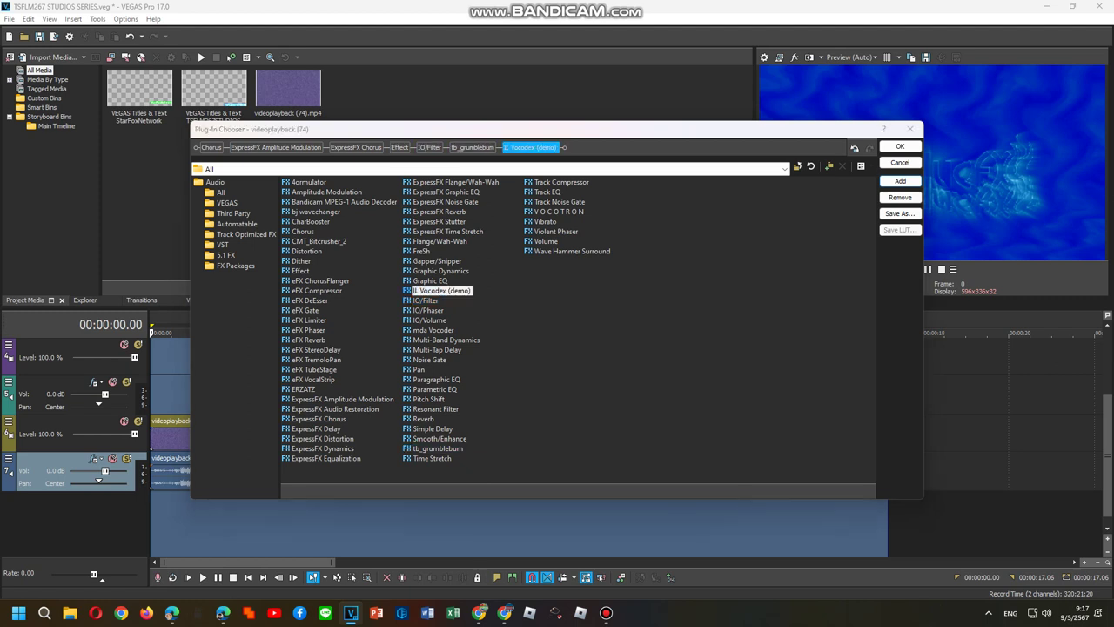
pyautogui.click(901, 146)
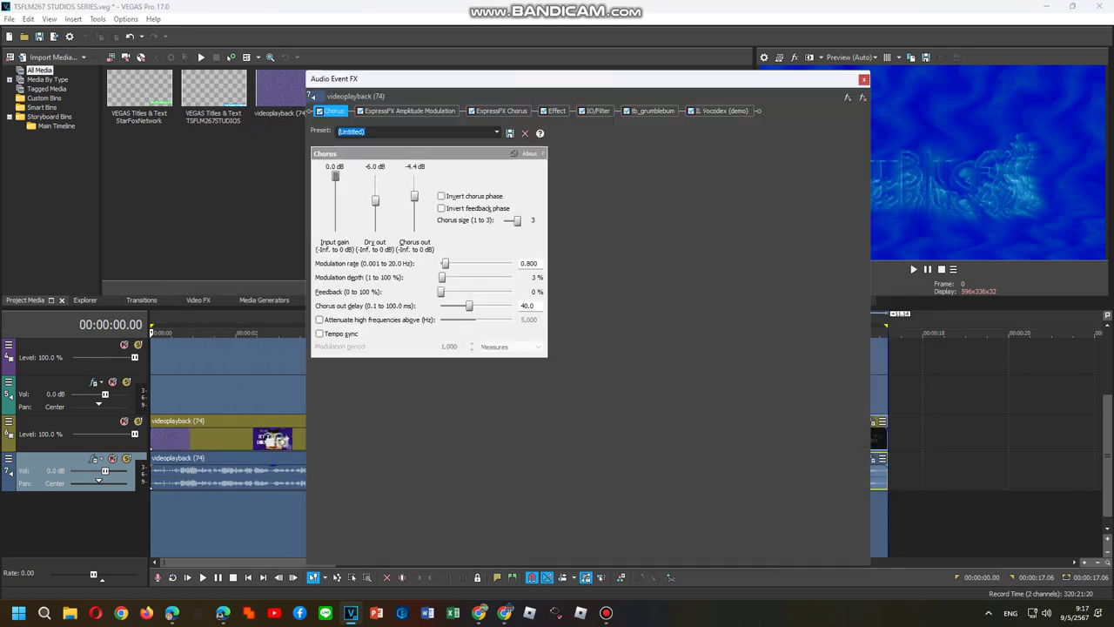
# Apply the [Sys] Chorus 3 preset to the Chorus effect and choose a preset for ExpressFX Amplitude Modulation.
pyautogui.click(496, 133)
pyautogui.click(374, 173)
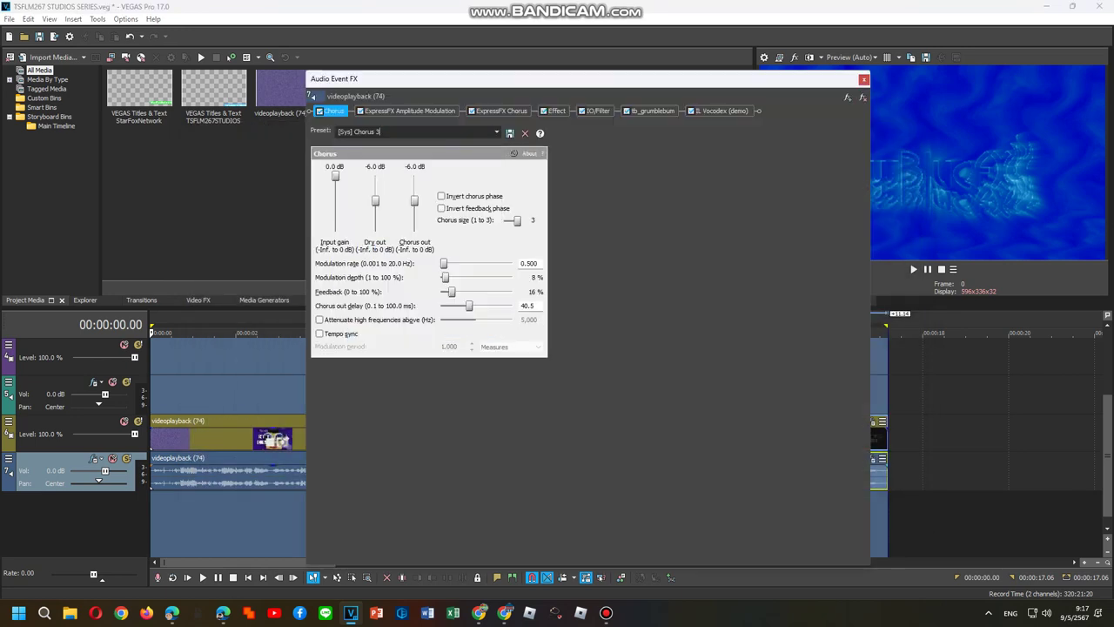
pyautogui.click(409, 111)
pyautogui.click(503, 133)
pyautogui.click(366, 186)
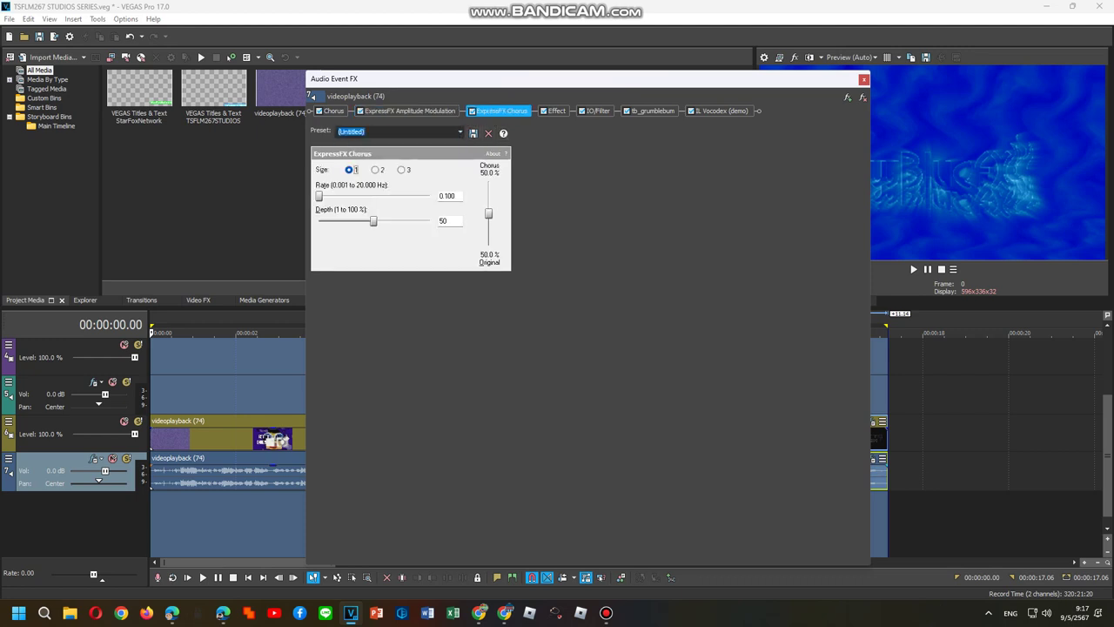
# Apply the What The Dah preset to ExpressFX Chorus and load the JAZZ VOCODER preset in the Orange Vocoder effect.
pyautogui.click(460, 132)
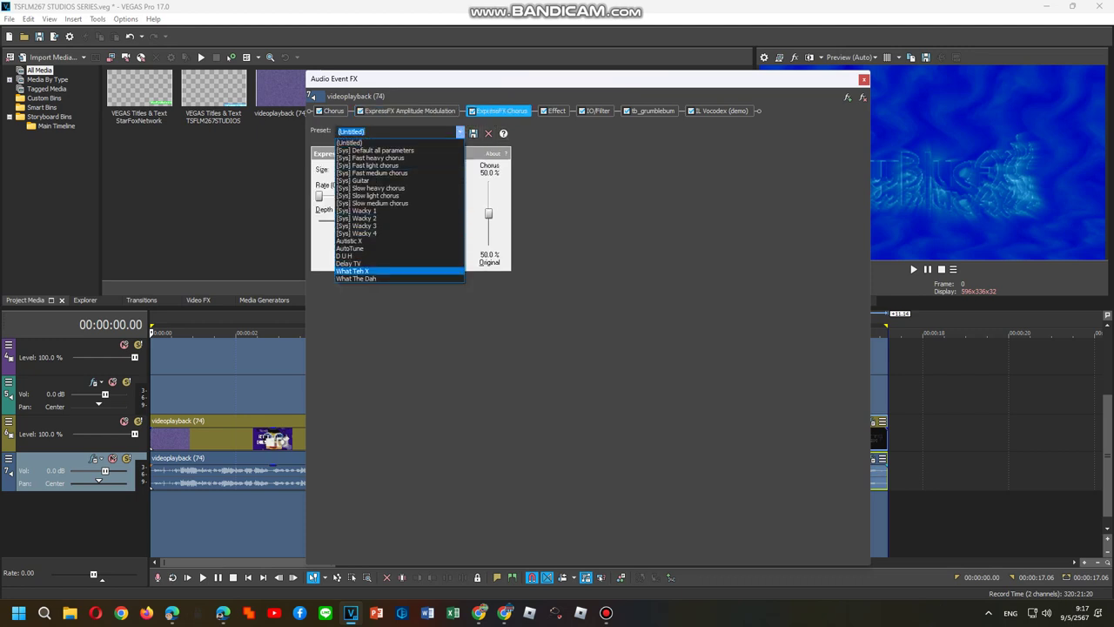
pyautogui.click(357, 279)
pyautogui.click(557, 112)
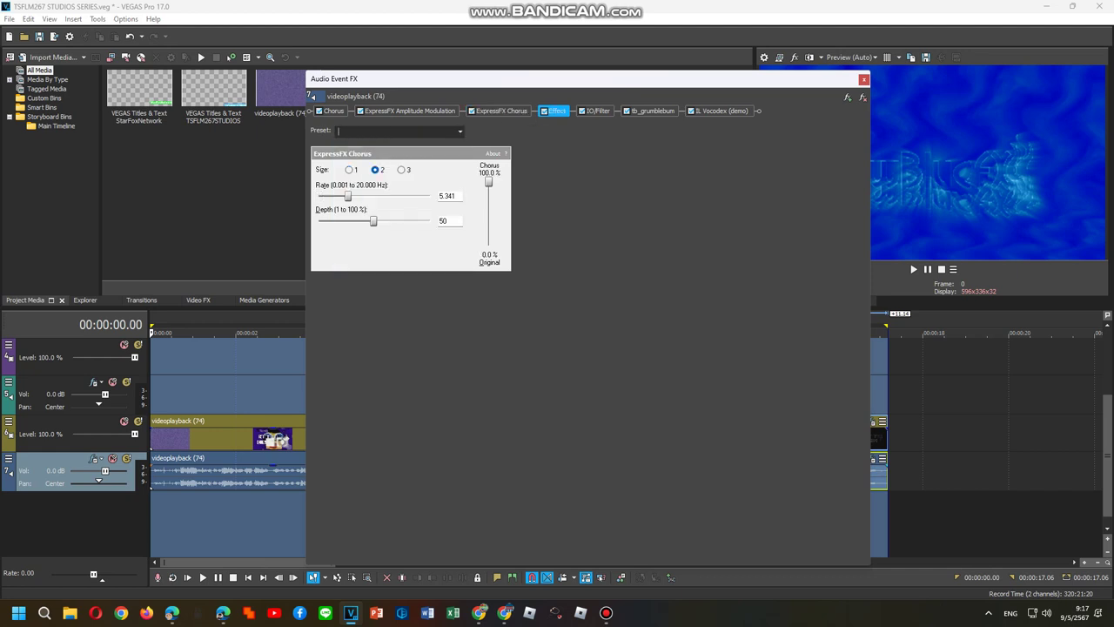
pyautogui.click(553, 131)
pyautogui.press('Return')
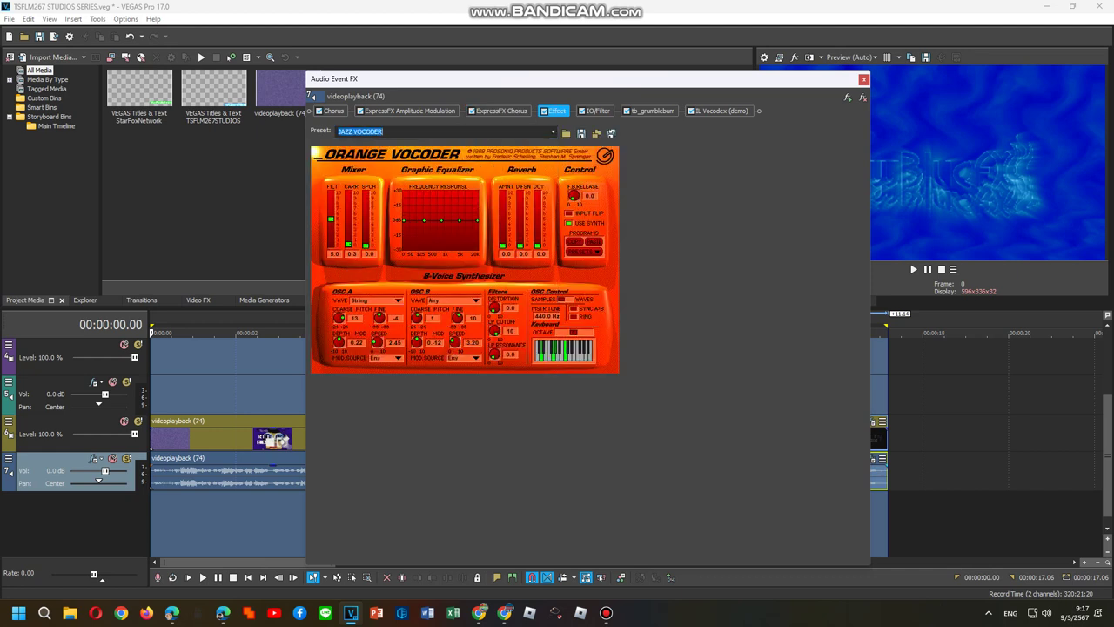
# Load the Sawtooth preset in the IO/Filter effect.
pyautogui.click(597, 111)
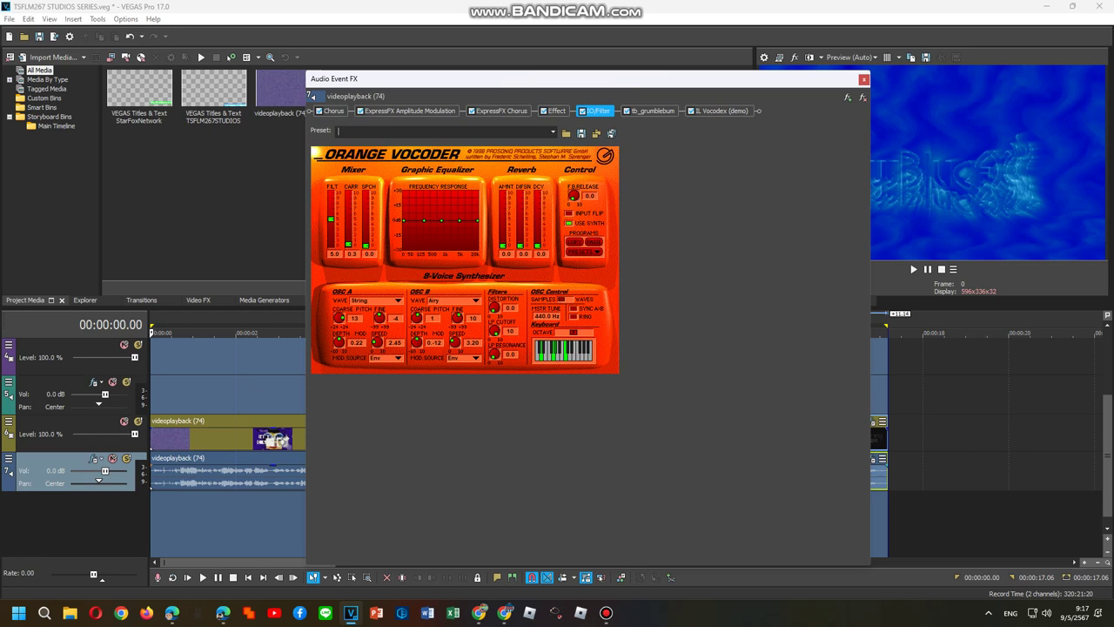
pyautogui.click(632, 133)
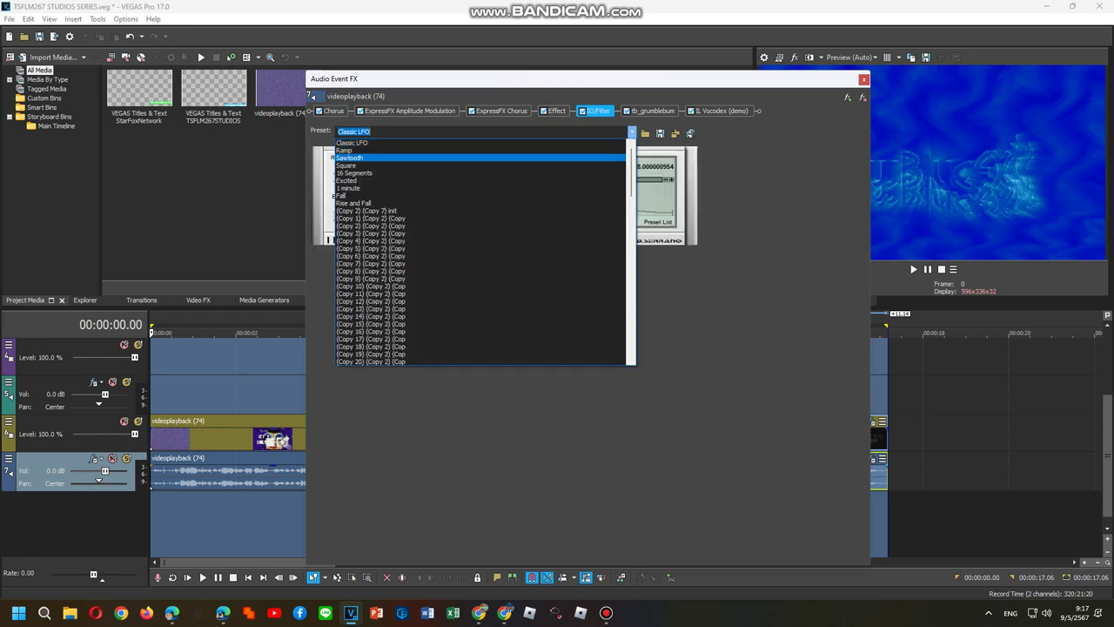
pyautogui.click(480, 157)
# Apply the Chord preset to the IL Vocodex effect.
pyautogui.click(651, 111)
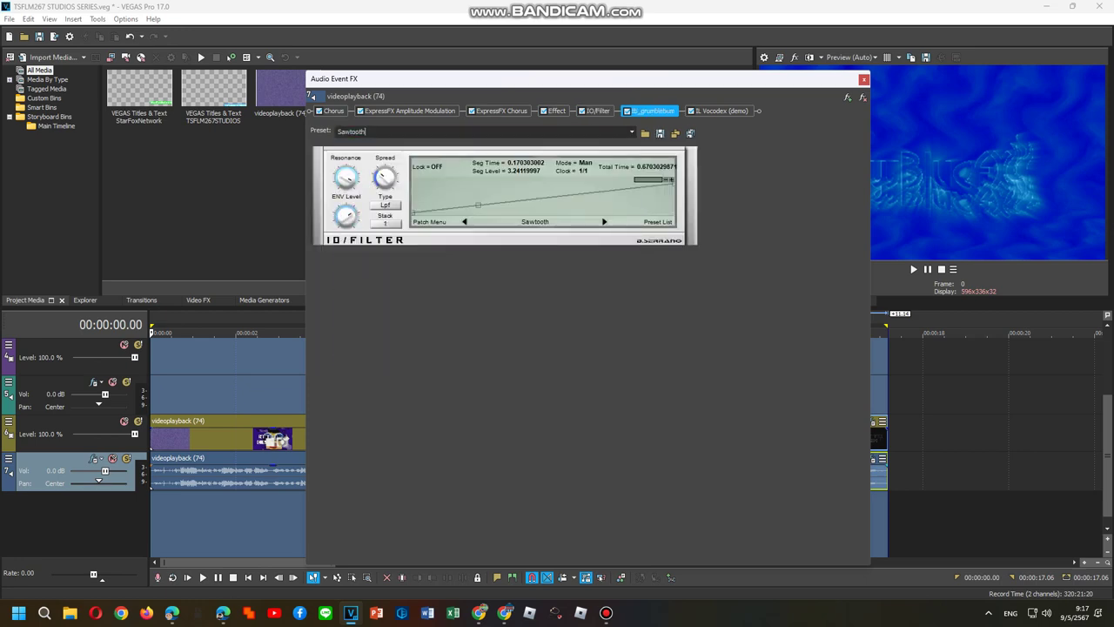
pyautogui.click(722, 111)
pyautogui.click(607, 155)
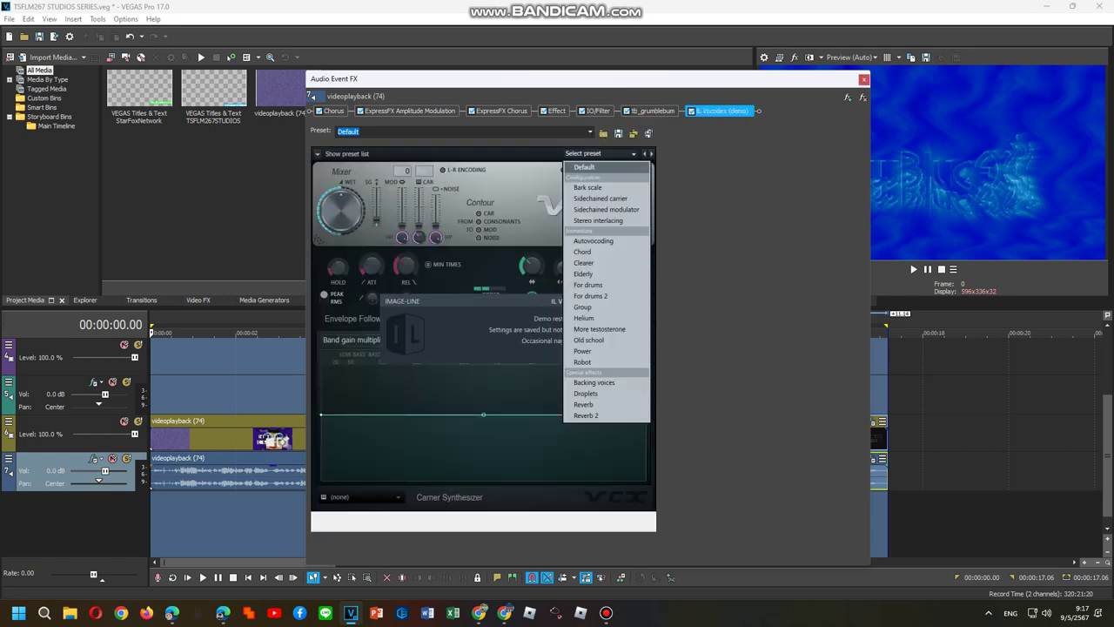
pyautogui.click(582, 252)
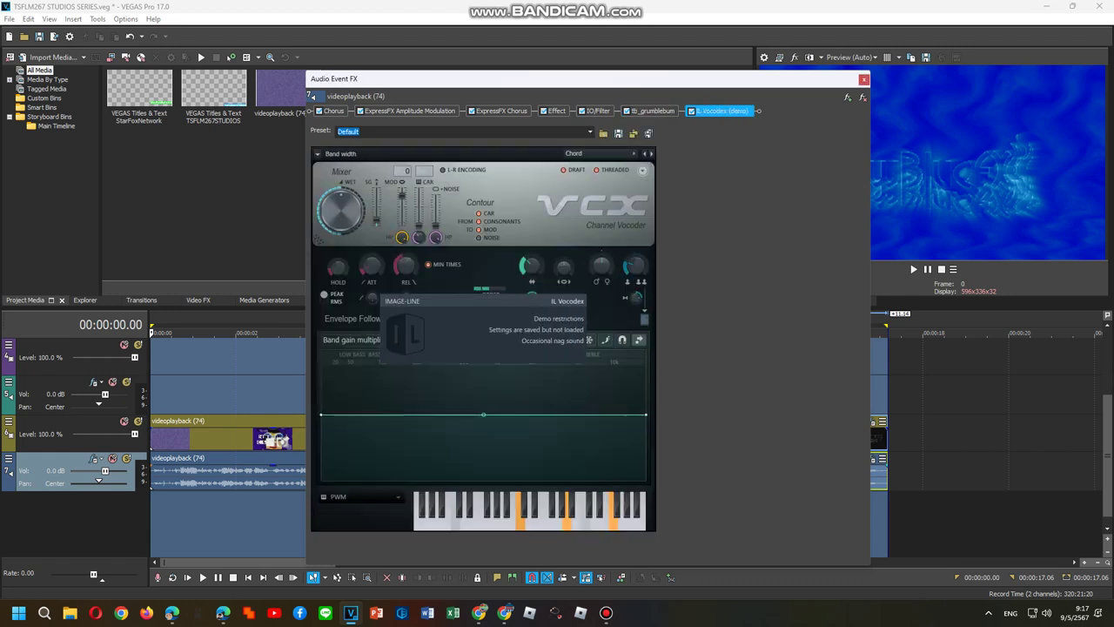
# Raise the IL Vocodex band width to its maximum and set the built-in synth sound to Phased.
pyautogui.moveTo(532, 266); pyautogui.dragTo(532, 205)
pyautogui.click(366, 497)
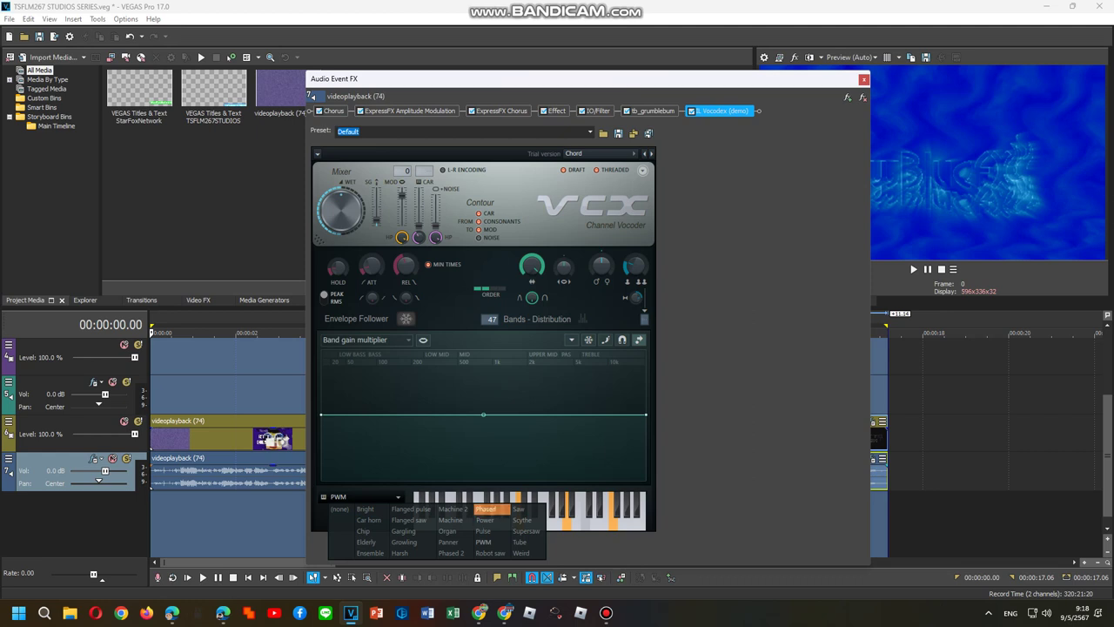
pyautogui.click(486, 509)
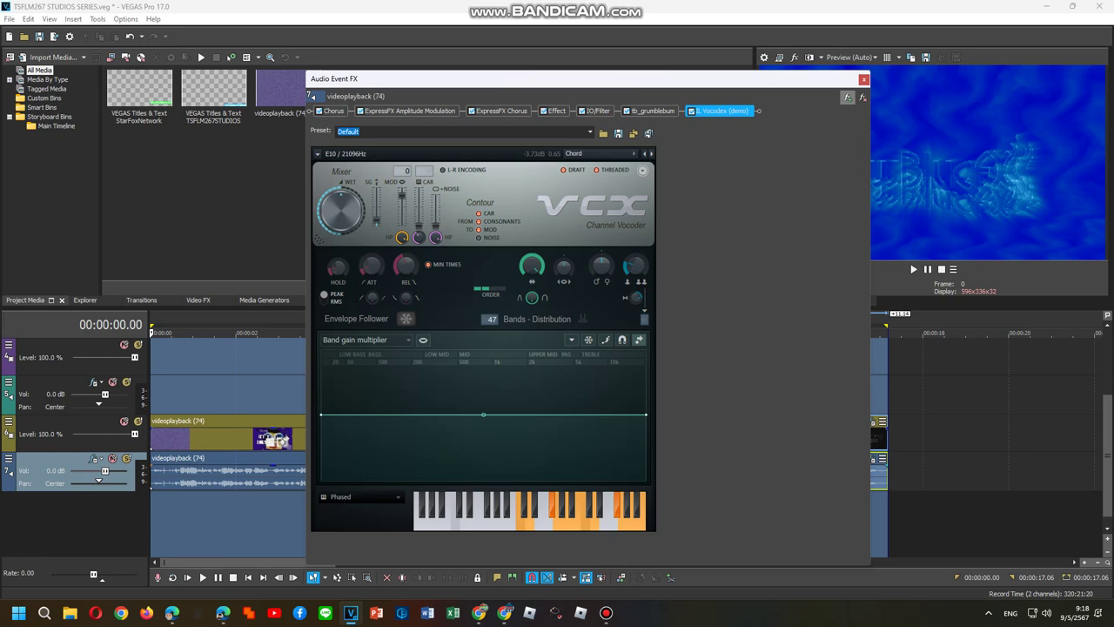
# Save the clip's audio effect chain as an FX package named Philippinesup V0 and close the audio effects window.
pyautogui.click(848, 97)
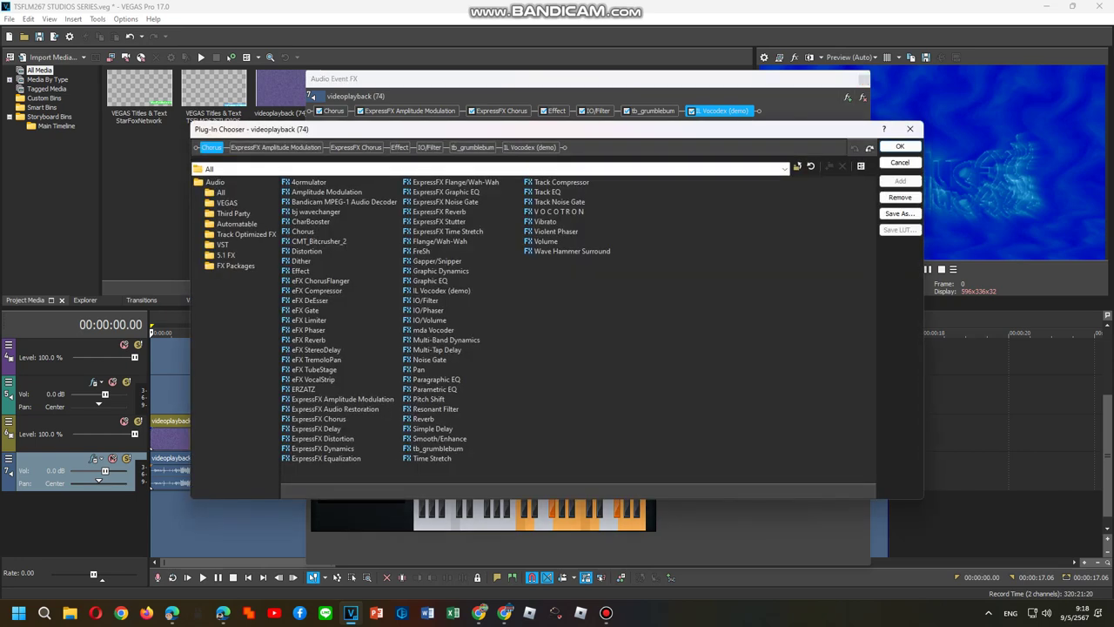
pyautogui.click(900, 213)
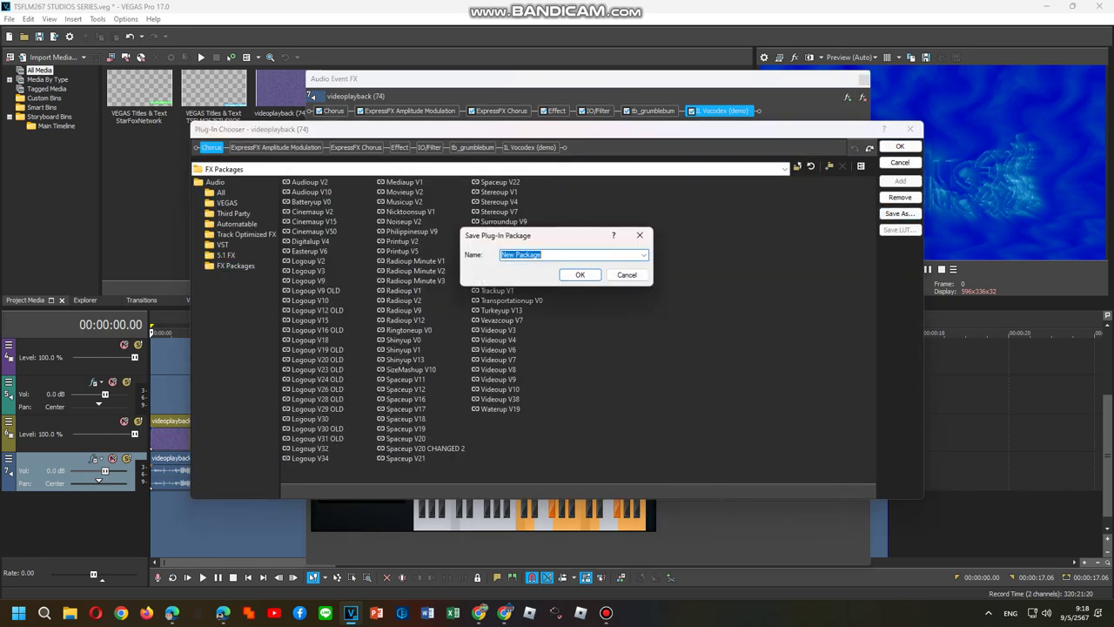
pyautogui.write('P')
pyautogui.write('hilippines')
pyautogui.write('up V0')
pyautogui.press('Return')
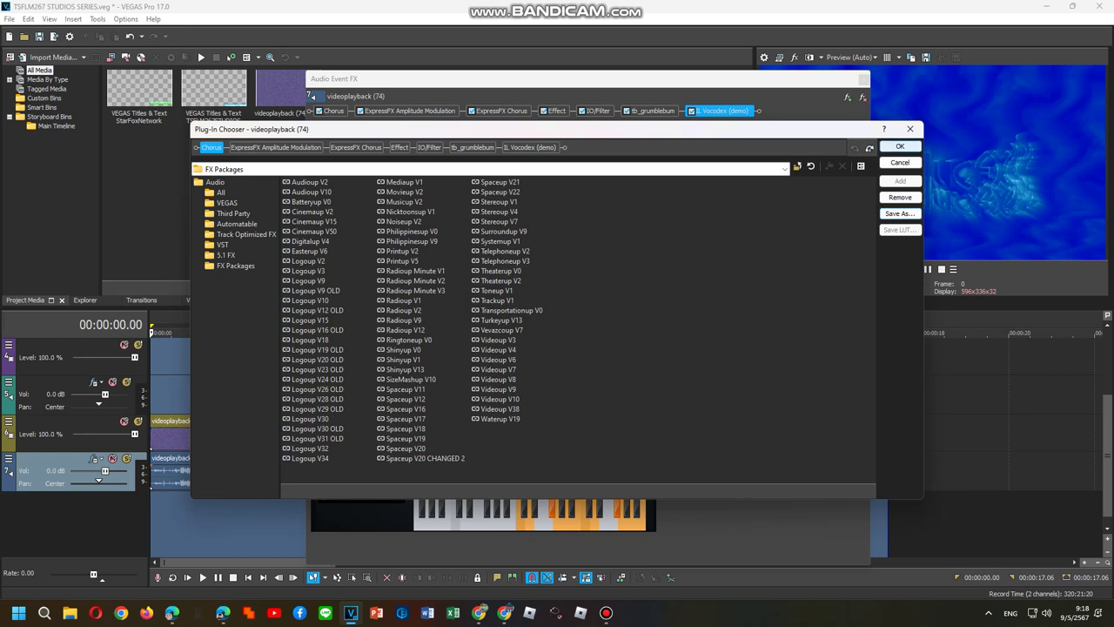
pyautogui.click(900, 146)
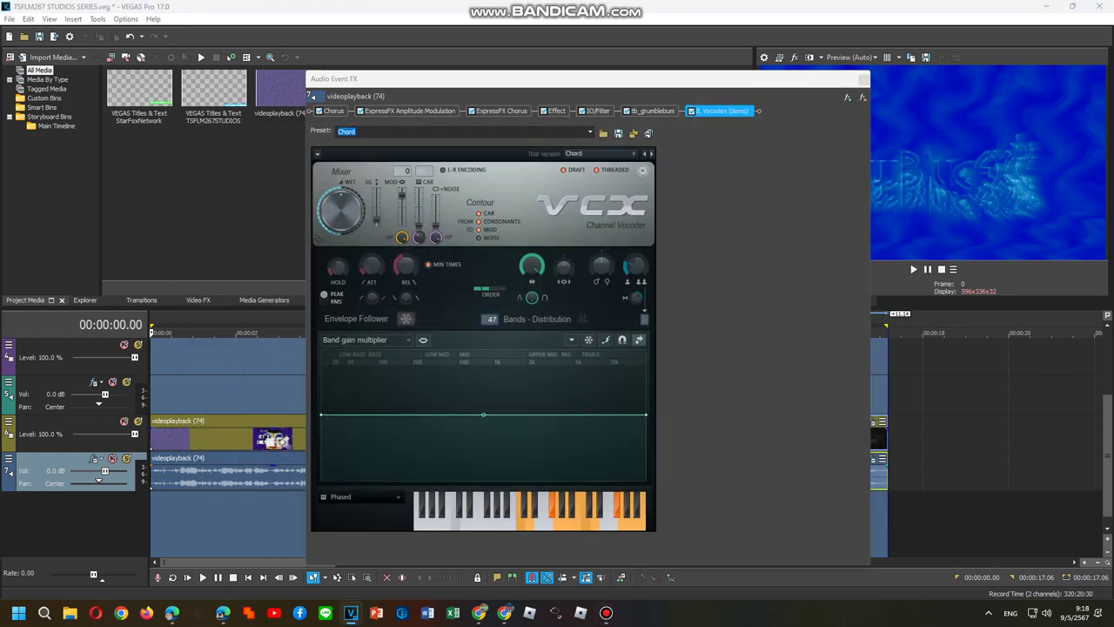
pyautogui.click(863, 79)
# Examine the third video clip's effect settings: the four NewBlue ME Wiggle effects, Glow, Light Rays and Gradient Map.
pyautogui.rightClick(774, 441)
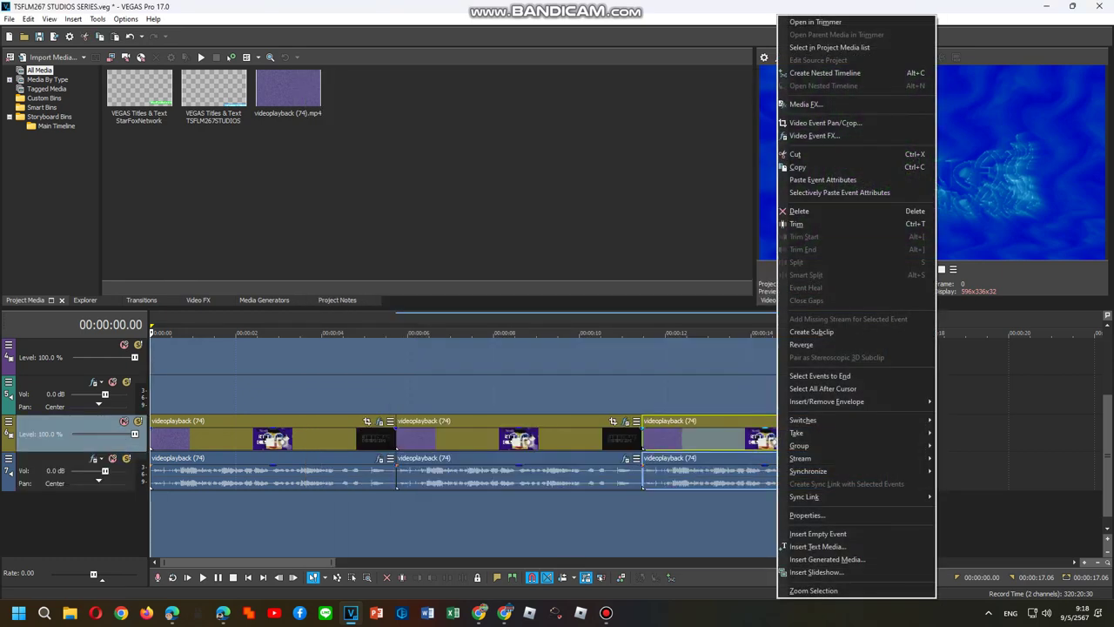
pyautogui.click(814, 136)
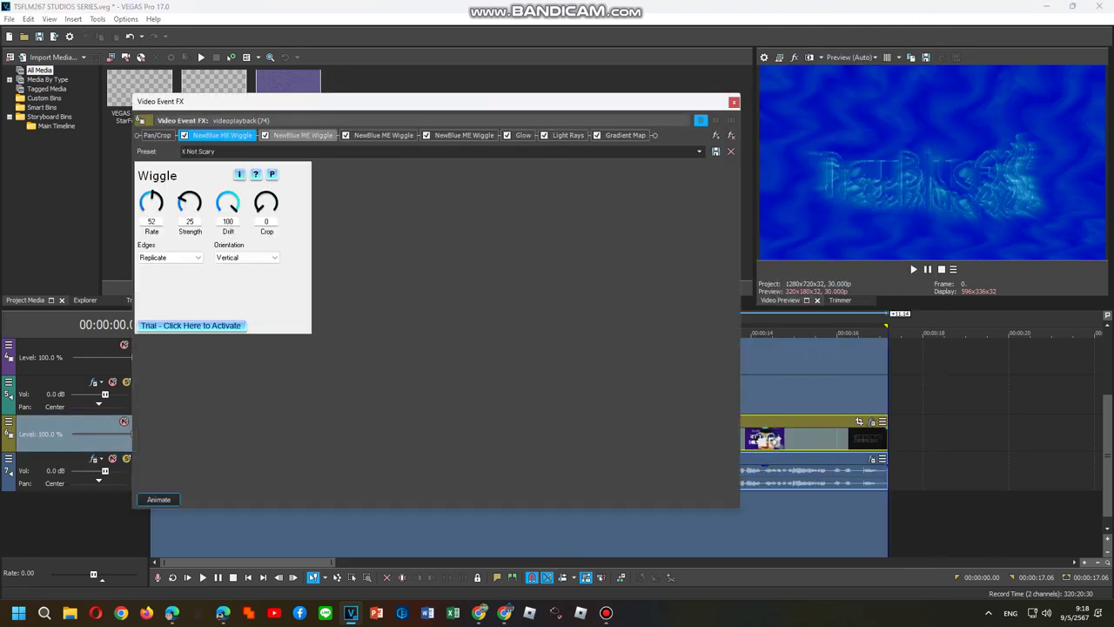
pyautogui.click(302, 135)
pyautogui.click(383, 135)
pyautogui.click(464, 135)
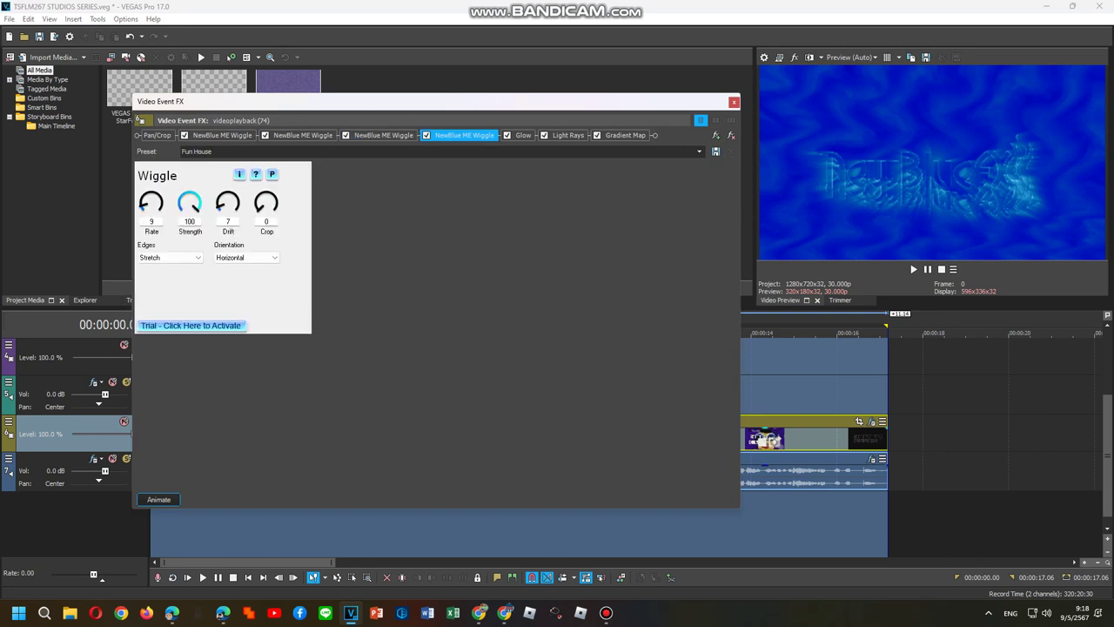
pyautogui.click(523, 135)
pyautogui.click(568, 135)
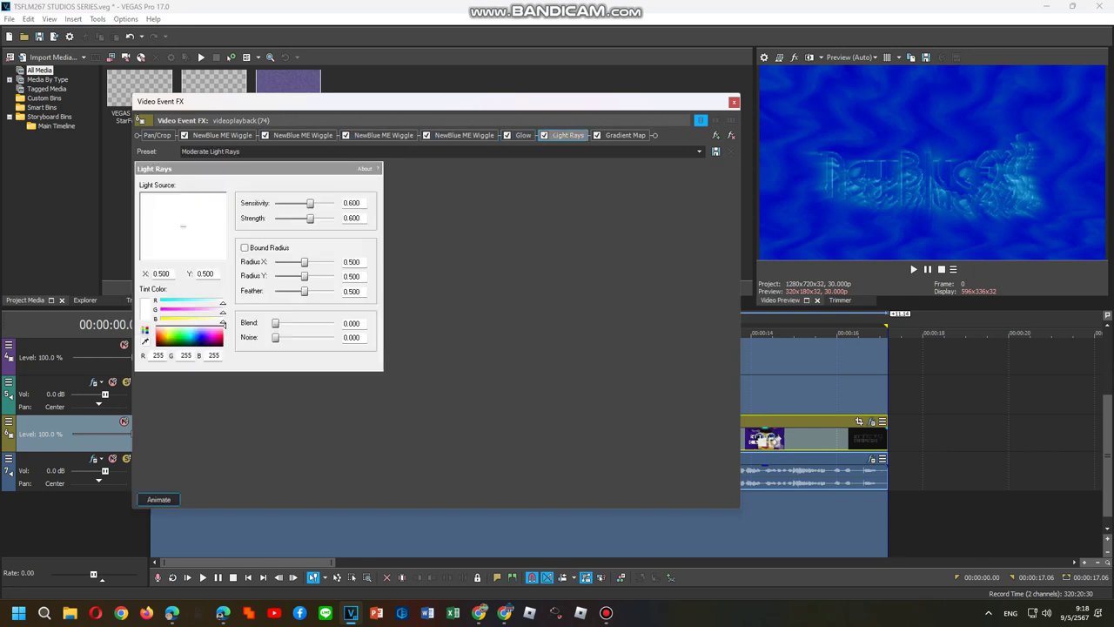
pyautogui.click(625, 135)
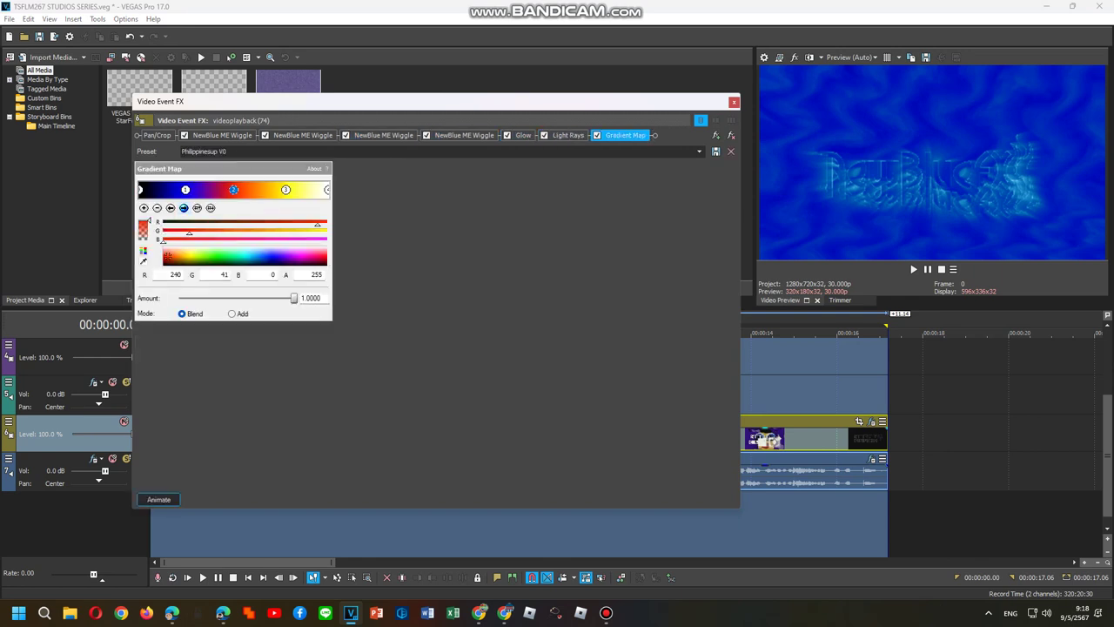
pyautogui.click(734, 102)
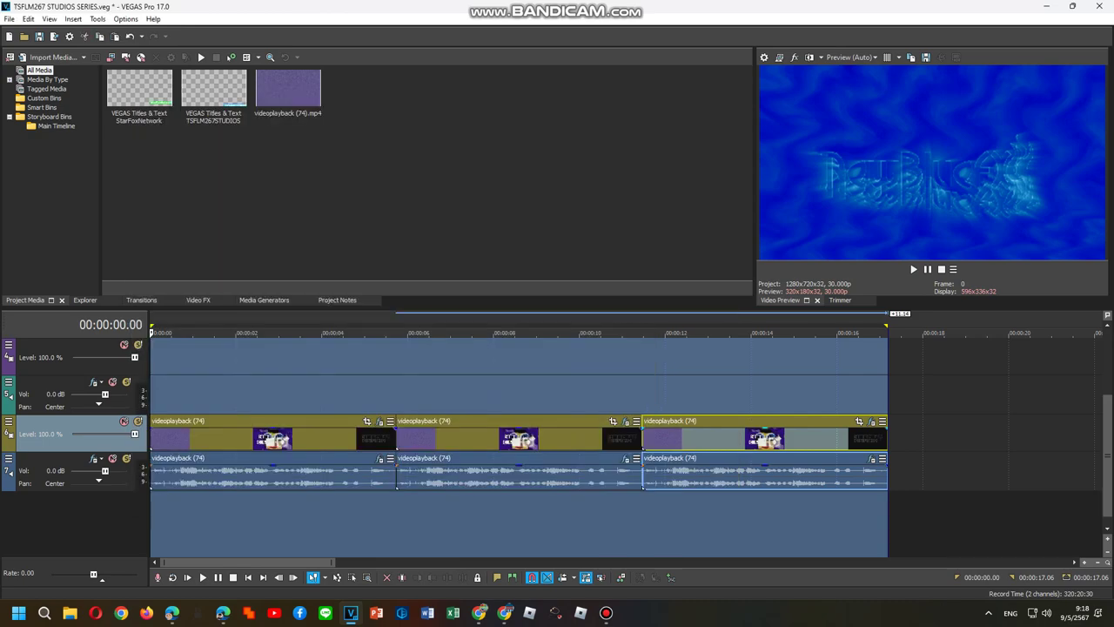